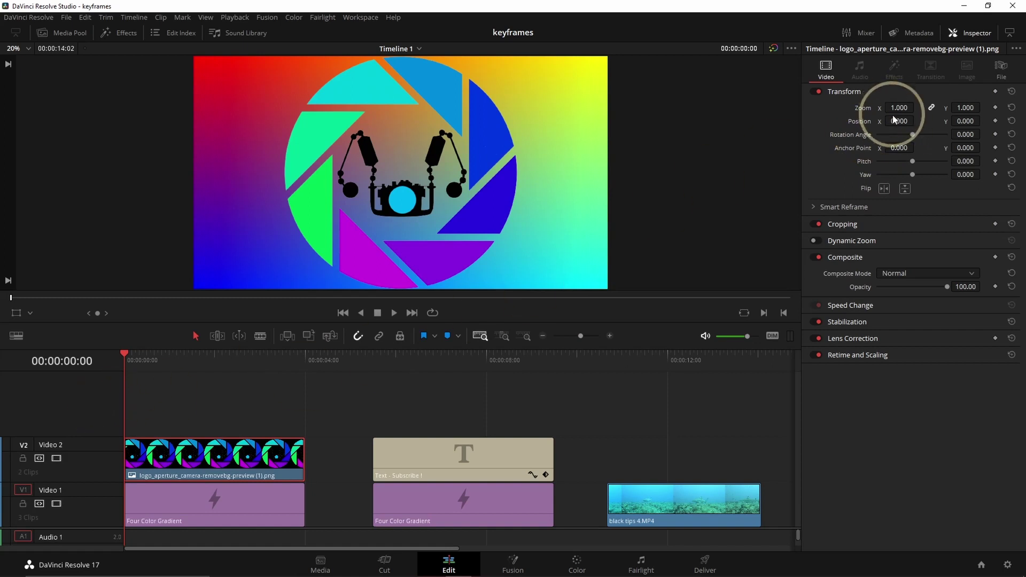
- Move the logo horizontally out of frame beyond the left edge at the clip's start, to about -5351 in position X
left_click_drag(903, 119, 256, 264)
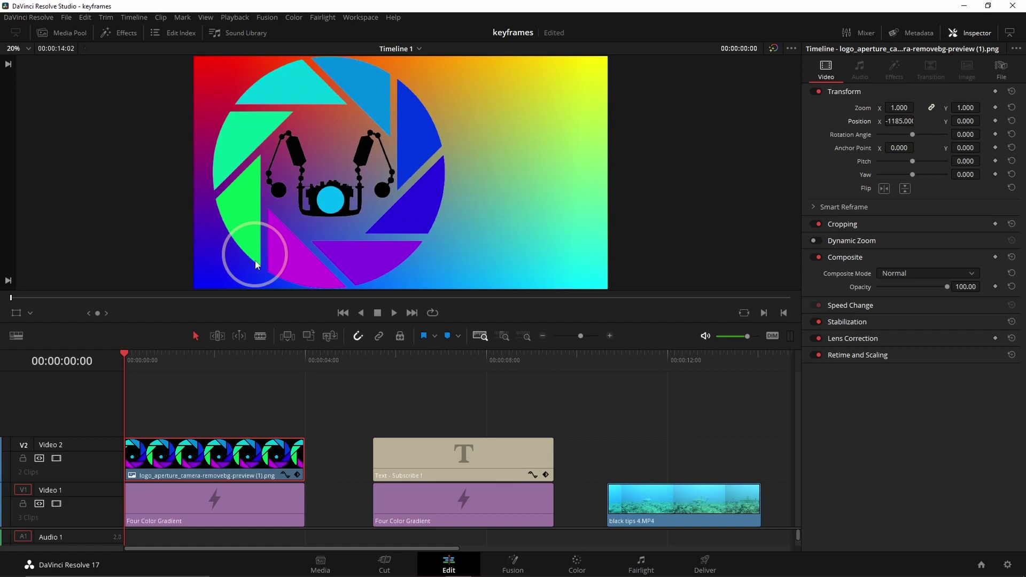
left_click(16, 315)
left_click_drag(332, 170, 76, 177)
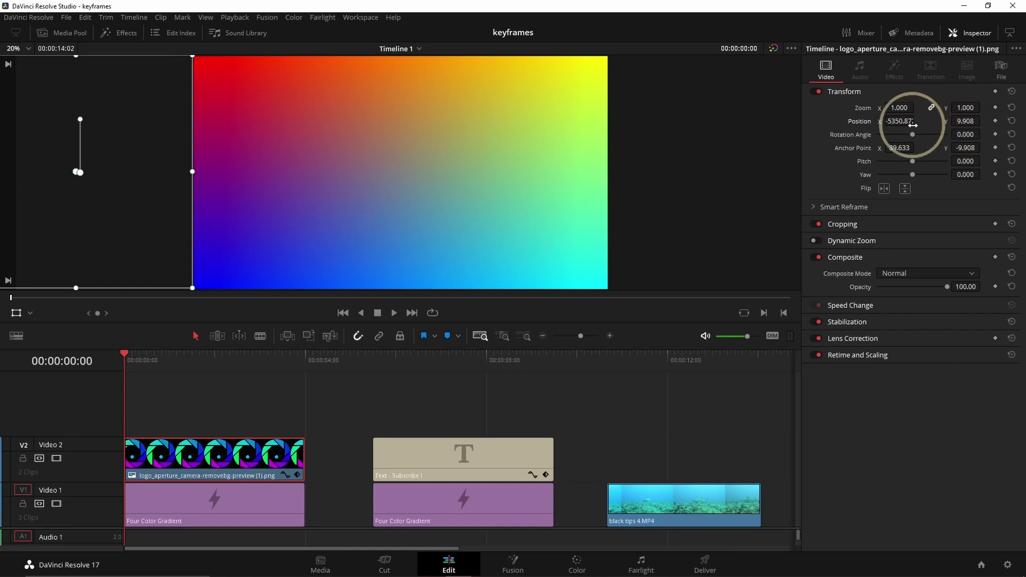
- Set the logo's position Y to 0 and add a position keyframe at 00:00:00:00
mouse_move(966, 121)
left_mouse_down()
mouse_move(953, 124)
mouse_move(972, 121)
left_mouse_up()
left_click(972, 122)
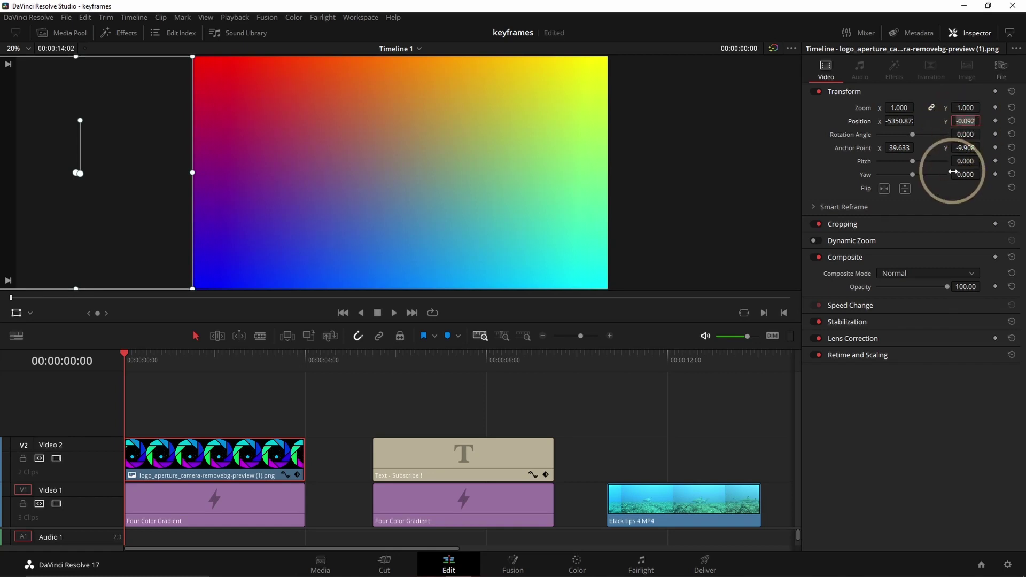
type("0")
key("Return")
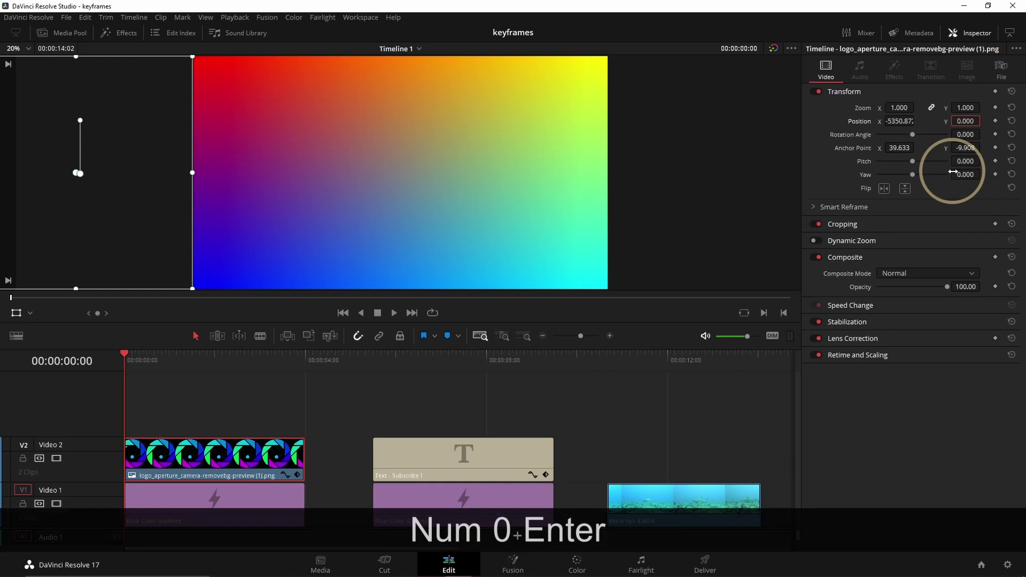
left_click(996, 121)
- Keyframe the logo's exit at 00:00:04:00 by moving it beyond the frame's right edge, to about 5332 in position X and 0 in Y
left_click(252, 430)
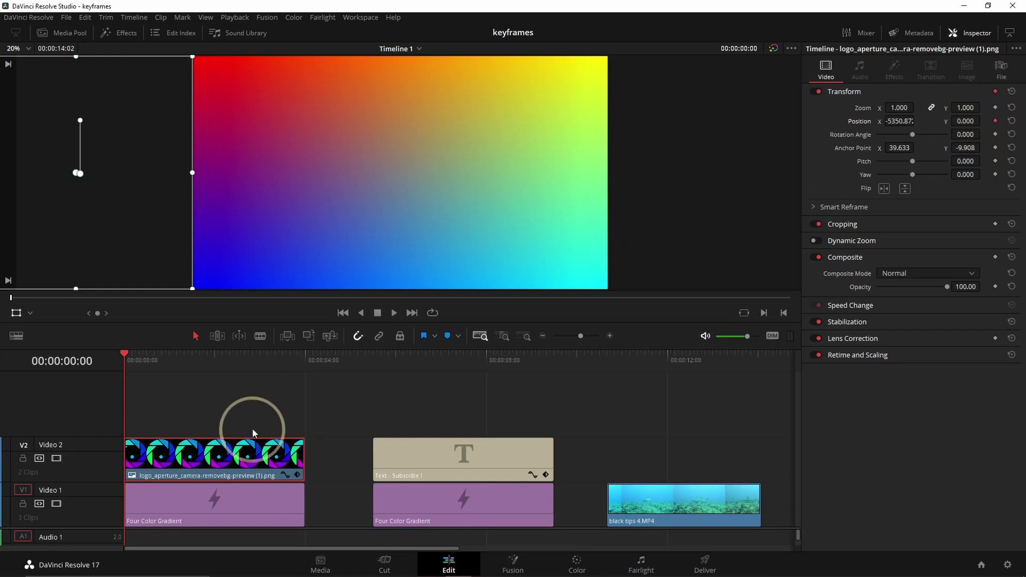
left_click_drag(133, 355, 298, 358)
left_click(77, 174)
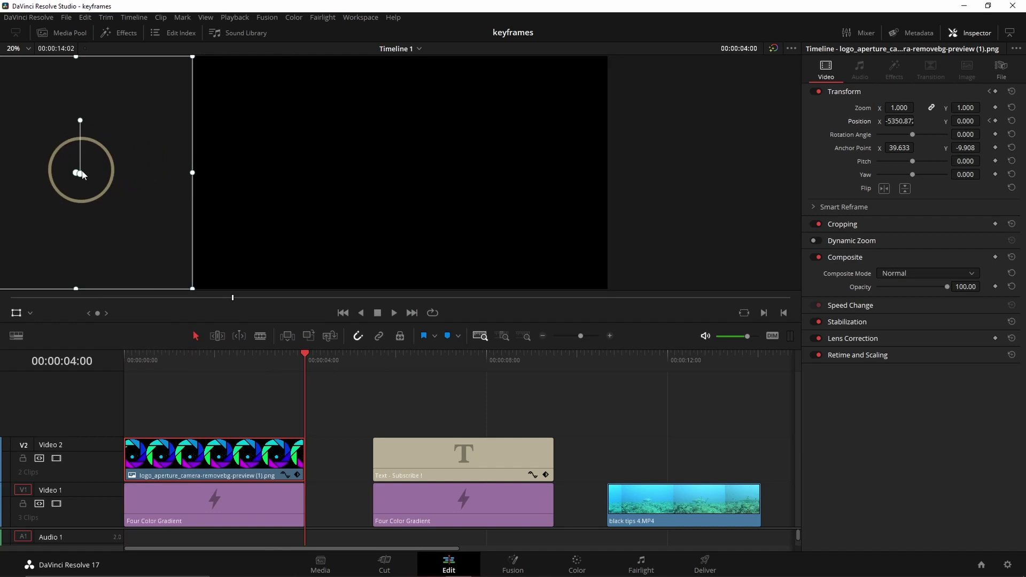
left_click_drag(77, 175, 725, 176)
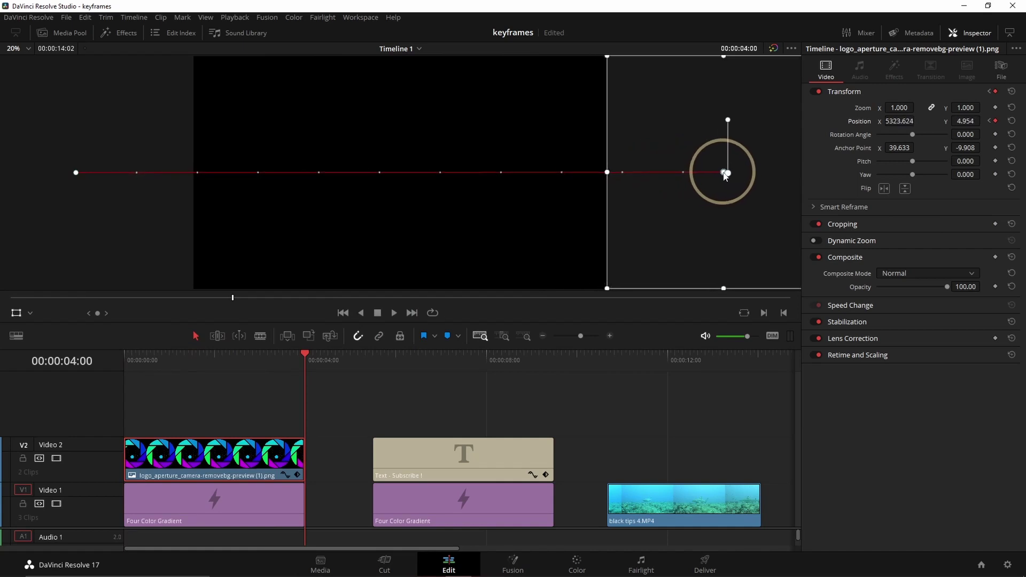
left_click_drag(725, 176, 725, 177)
- Play the logo's left-to-right movement from the start of the timeline and return to the first frame
left_click_drag(156, 358, 109, 382)
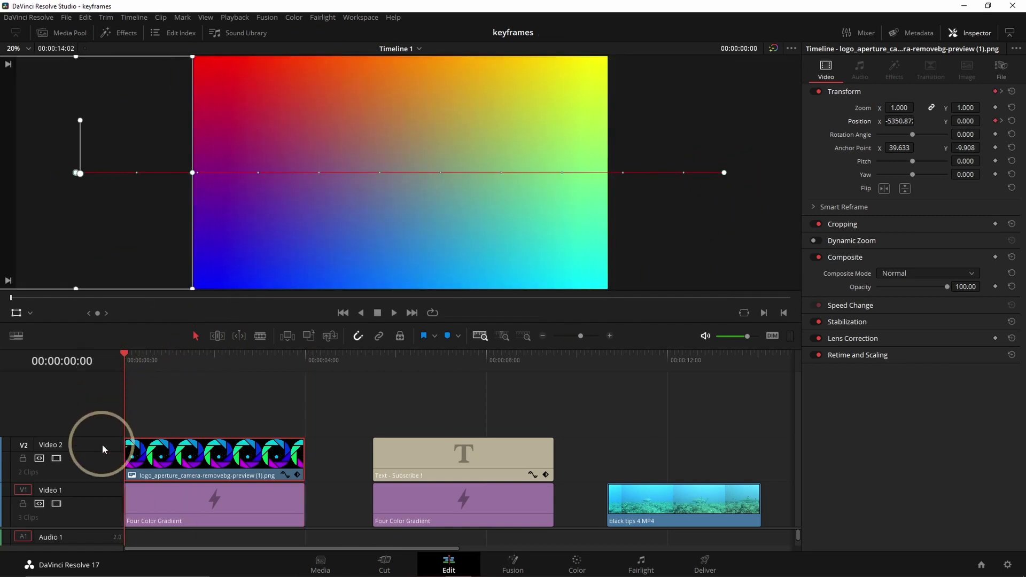
key("space")
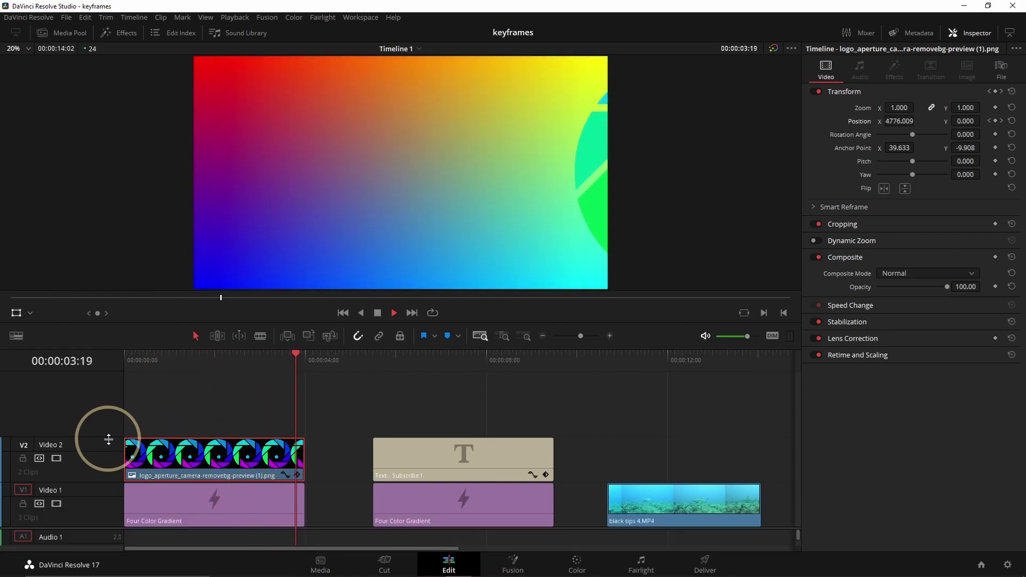
key("space")
left_click_drag(190, 370, 93, 365)
left_click(410, 212)
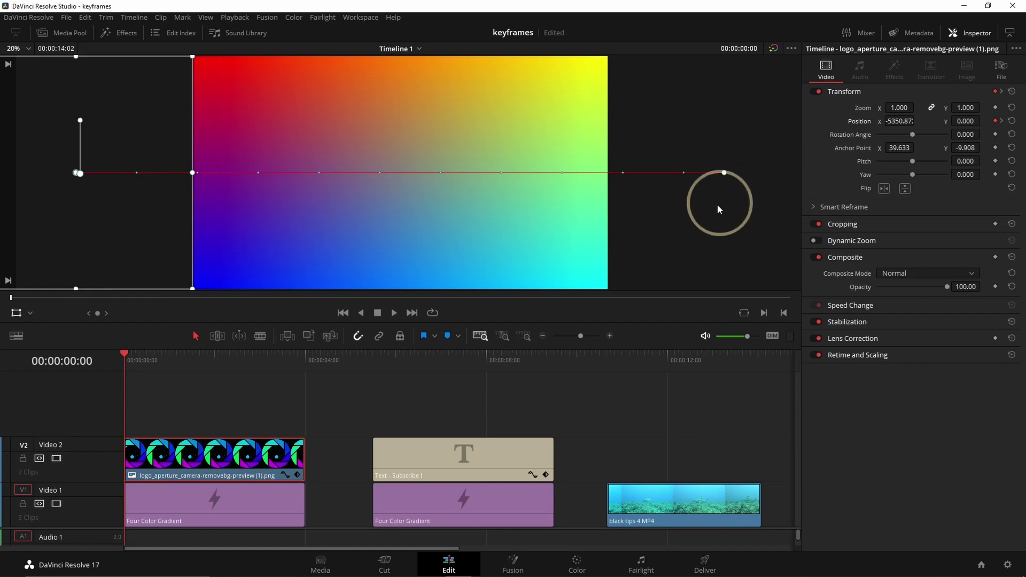
- Keyframe the logo at the frame's centre at 00:00:01:01 and 00:00:02:13 by resetting its position to 0 at both times
mouse_move(156, 359)
left_mouse_down()
mouse_move(186, 361)
mouse_move(170, 361)
left_mouse_up()
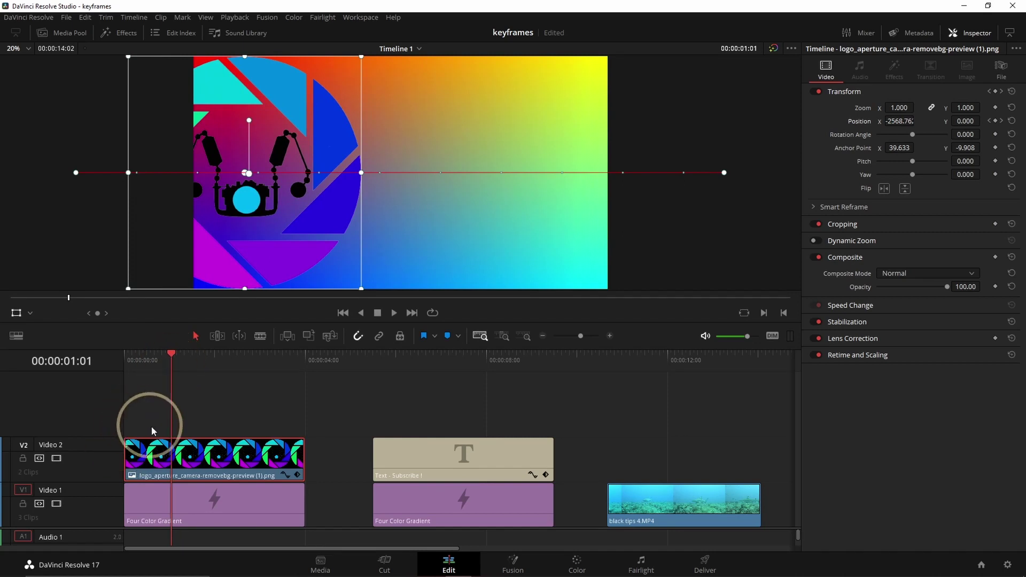
double_click(860, 125)
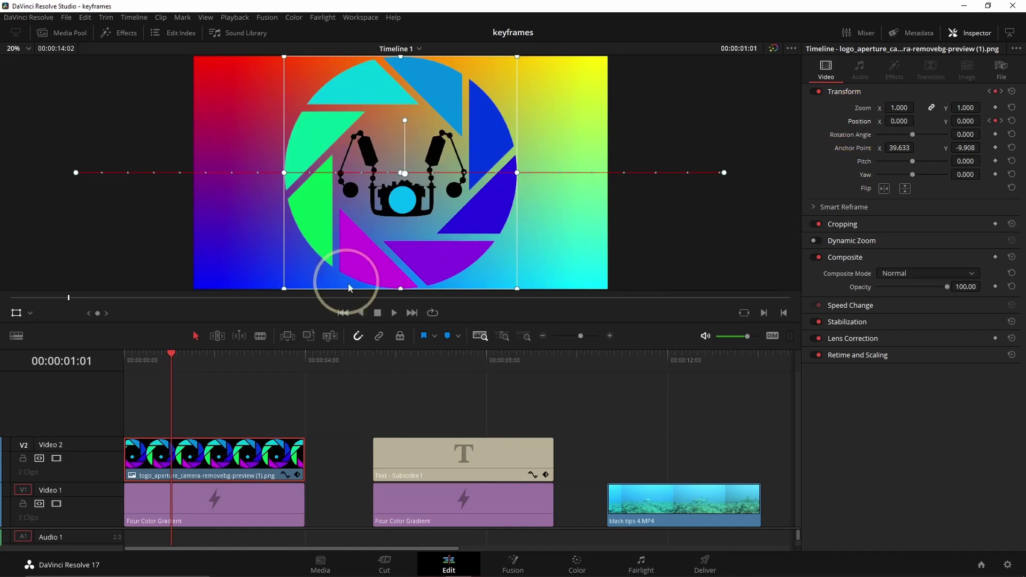
left_click(240, 354)
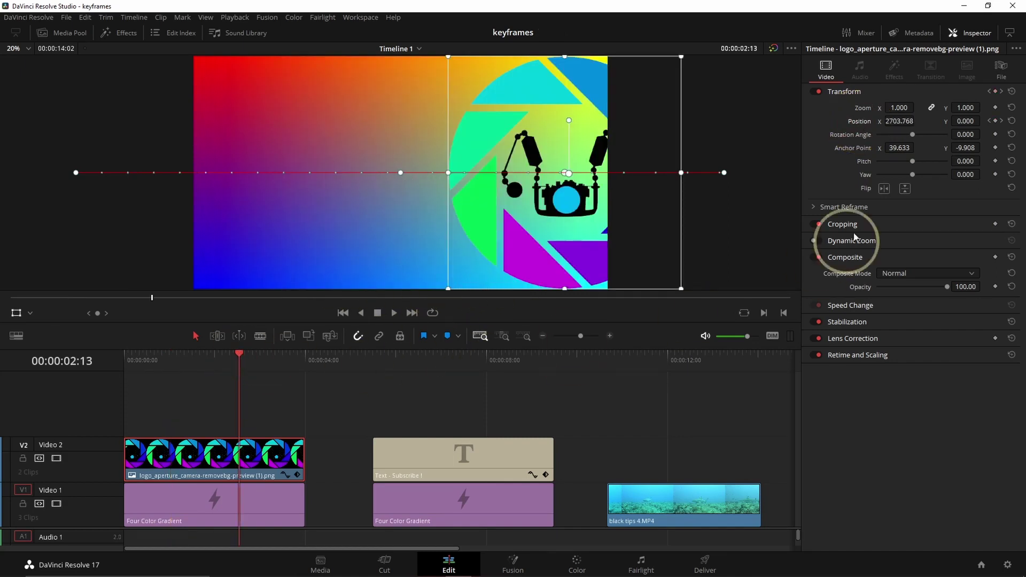
double_click(861, 122)
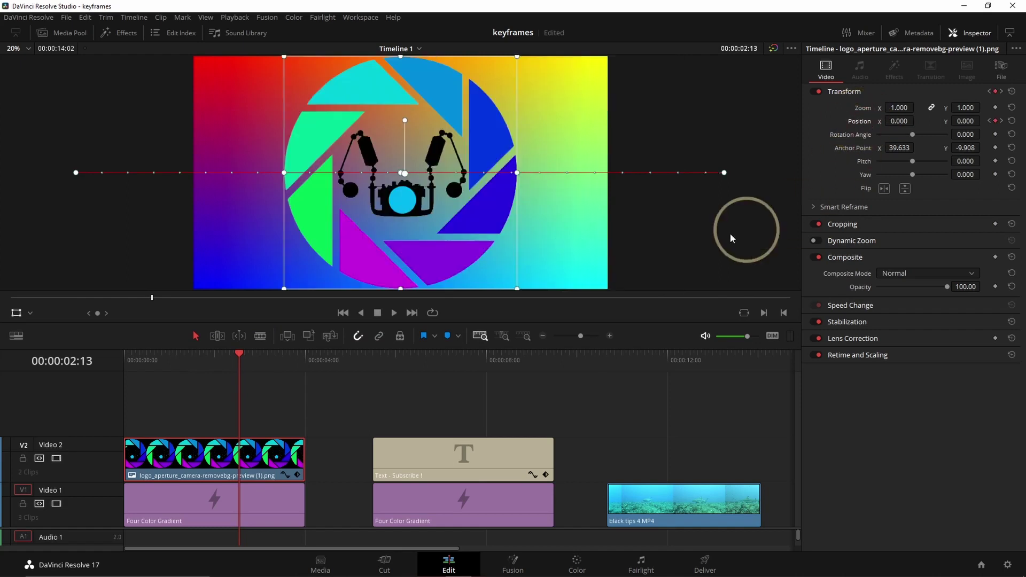
- Hide the on-screen transform controls and play the logo animation from the start to check its pause in the centre
left_click_drag(152, 355, 96, 359)
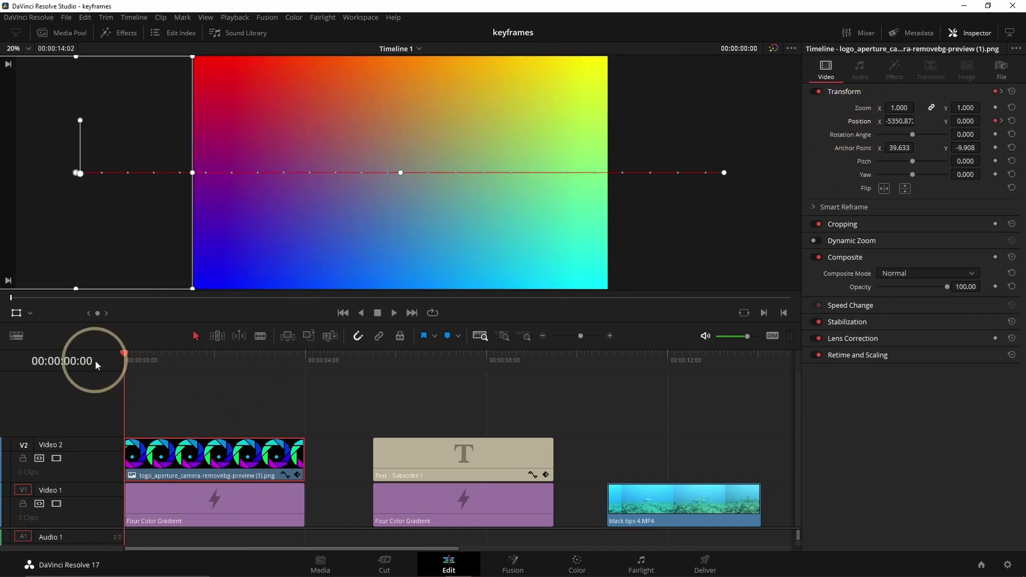
left_click(16, 312)
key("space")
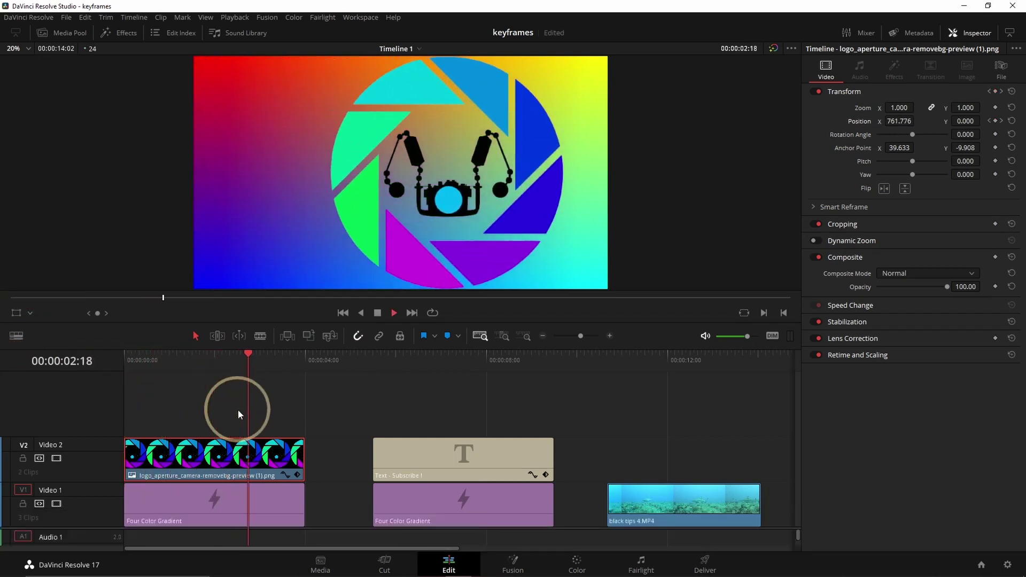
key("space")
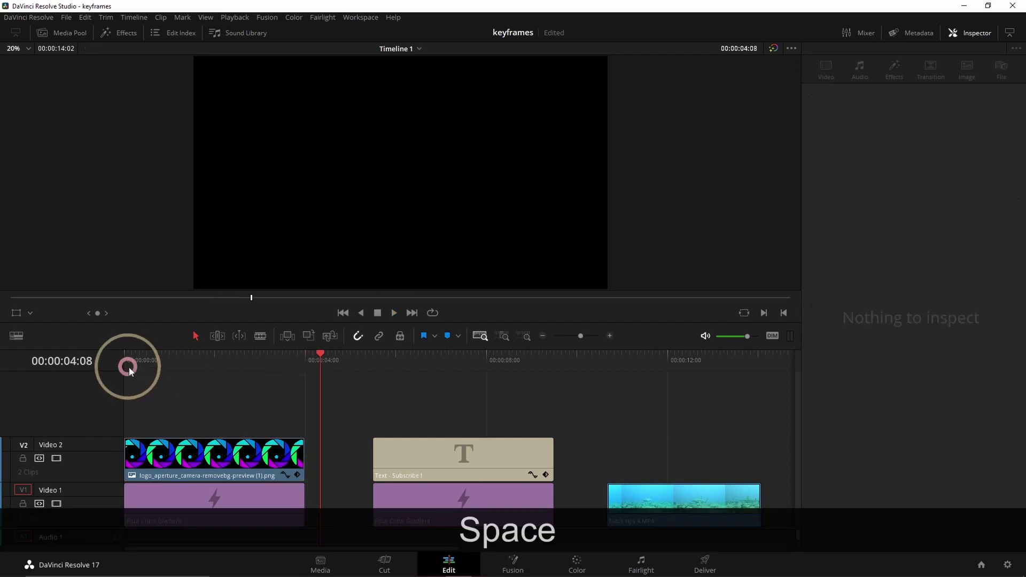
left_click_drag(129, 367, 102, 361)
key("space")
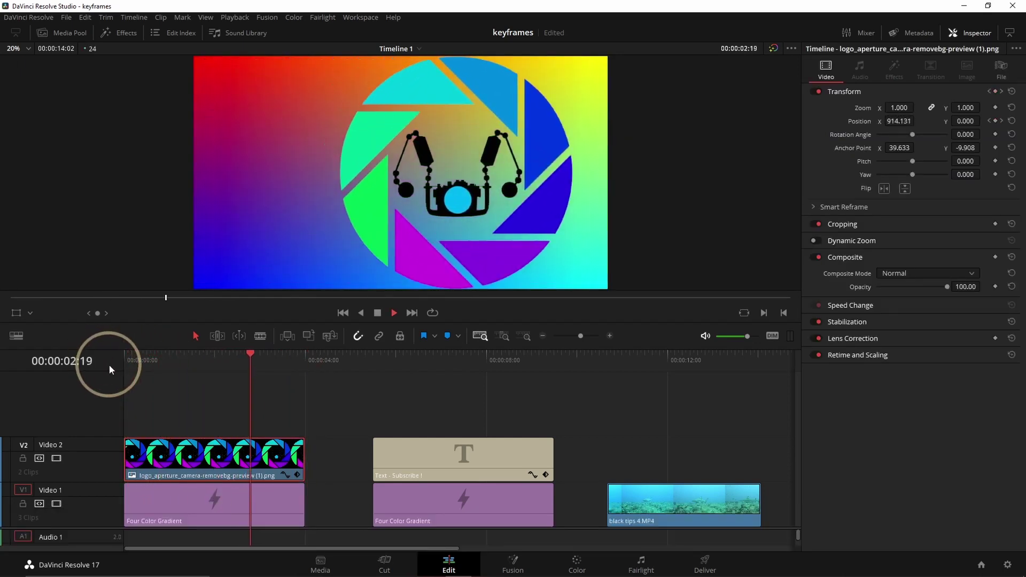
key("space")
mouse_move(134, 363)
left_mouse_down()
mouse_move(156, 363)
mouse_move(124, 363)
left_mouse_up()
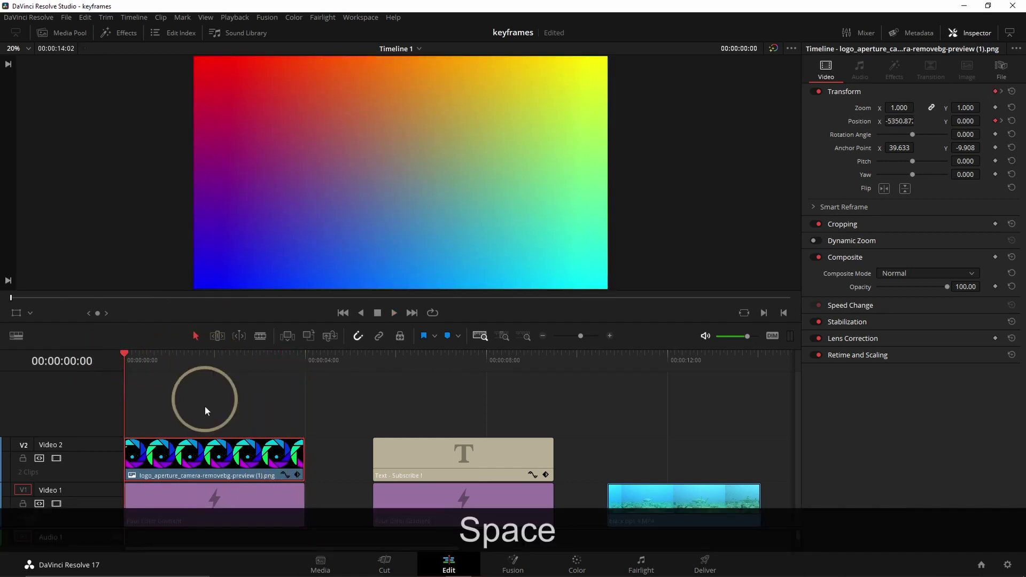
- Show the logo clip's keyframe track, move its two middle keyframes to 00:00:00:14 and 00:00:03:04, and preview the new timing
left_click(297, 475)
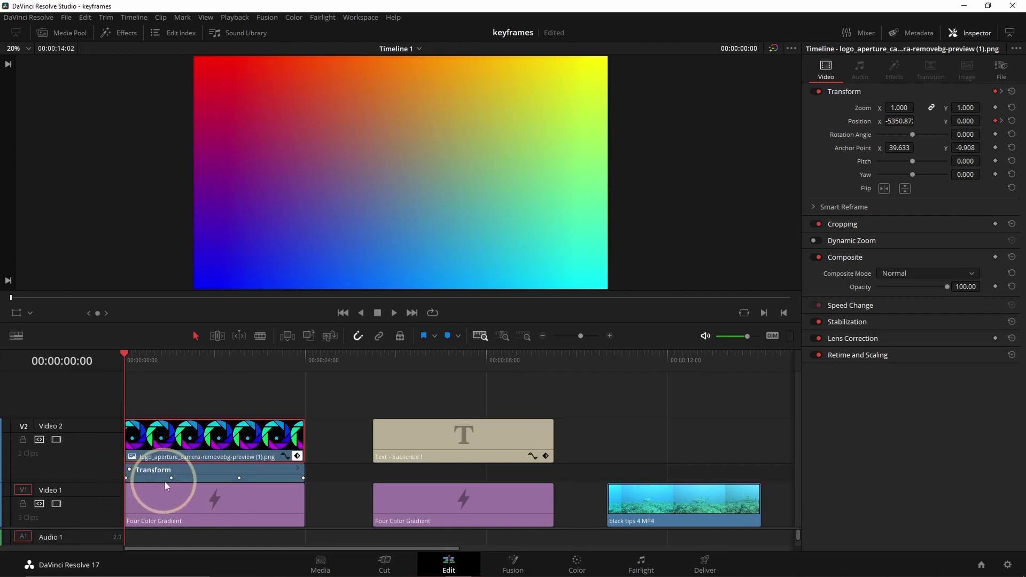
left_click_drag(171, 477, 267, 478)
key("space")
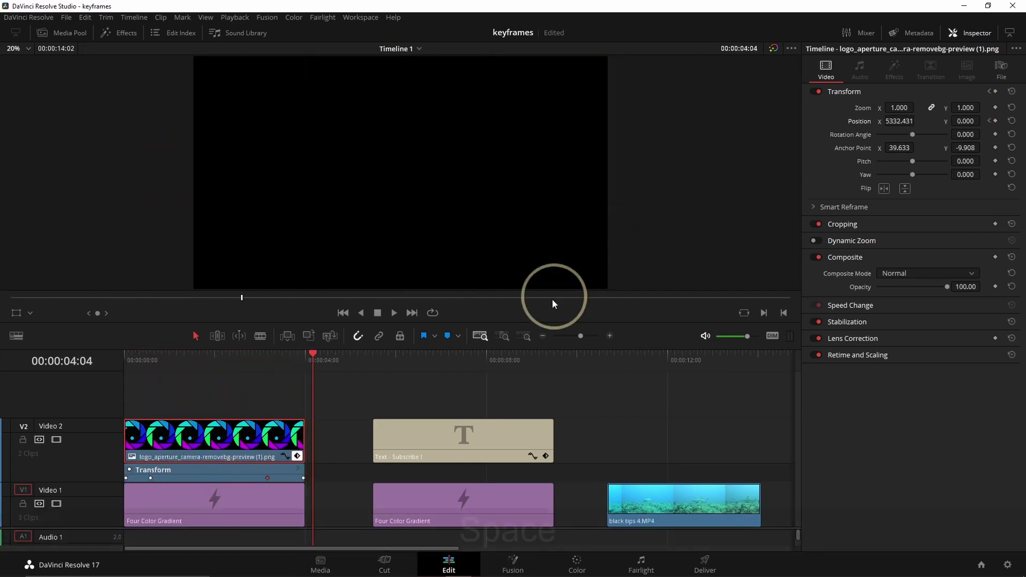
key("space")
key("Home")
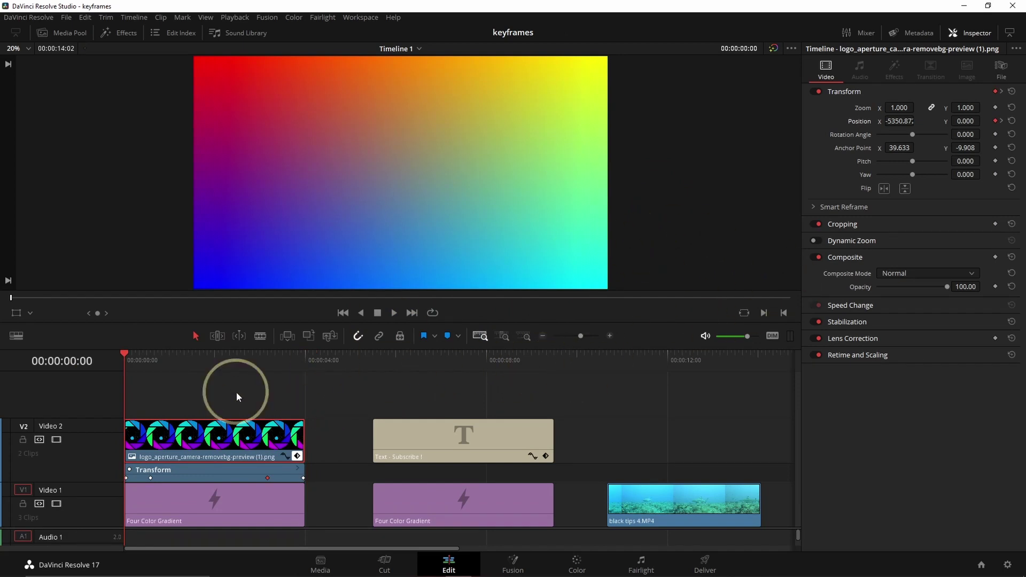
- Apply Ease Out to the logo's position keyframe at 00:00:00:14
left_click(146, 362)
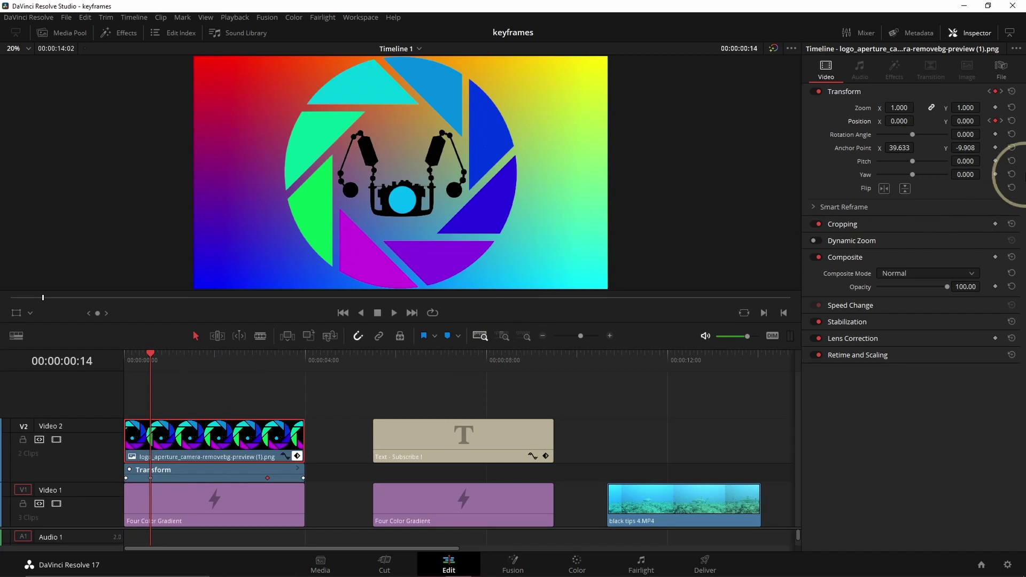
left_click(989, 121)
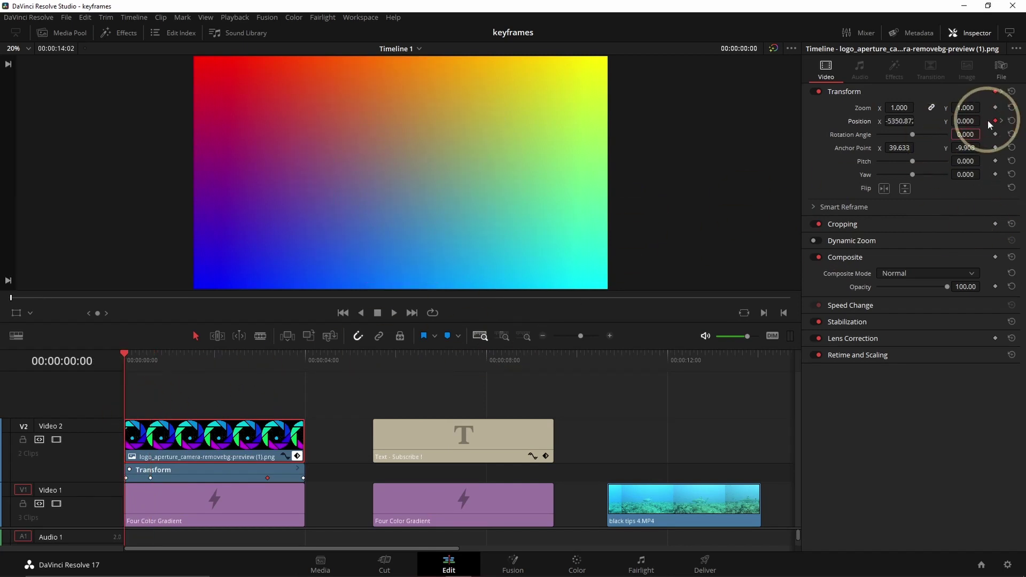
left_click(1002, 122)
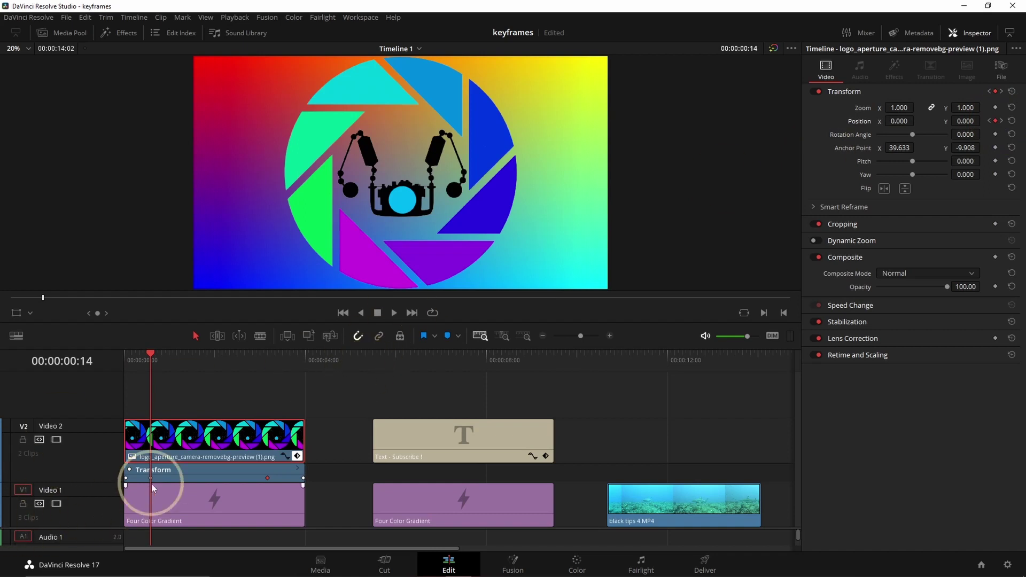
right_click(996, 123)
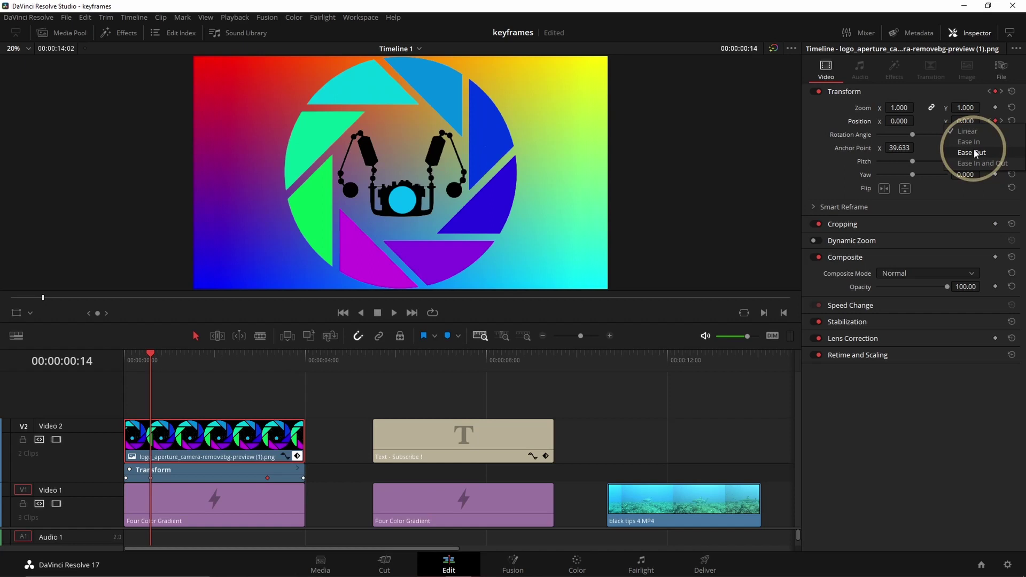
left_click(974, 153)
- Apply easing to the position keyframe at 00:00:03:04 so the logo accelerates gradually away from the centre
left_click(1001, 121)
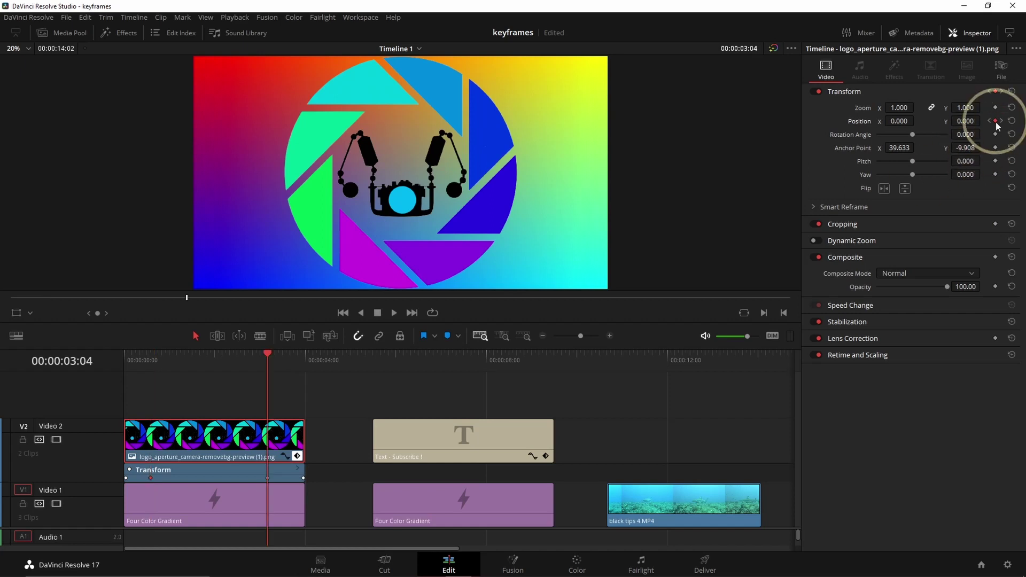
right_click(993, 124)
left_click(962, 179)
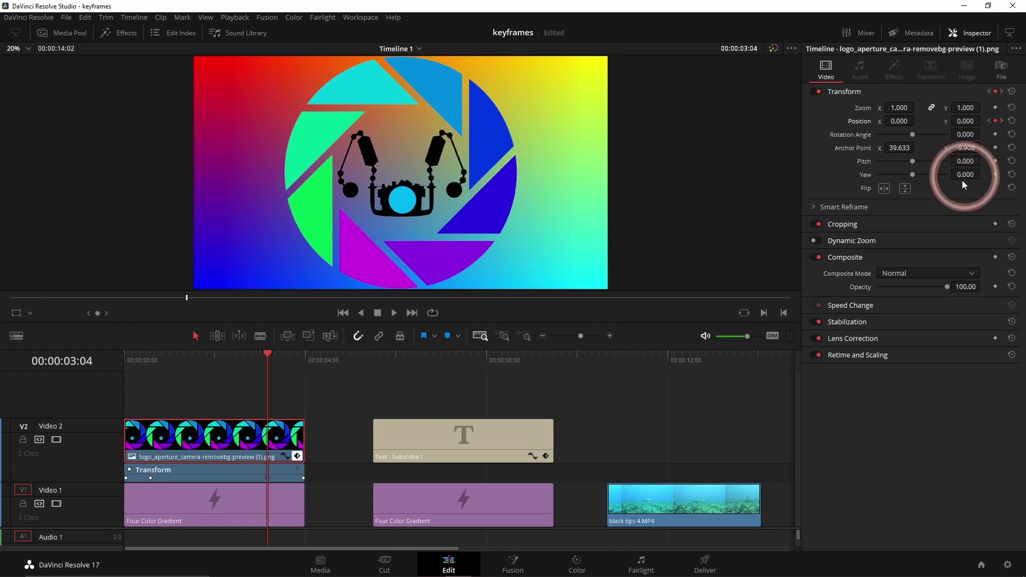
- Play the logo animation twice from the start to review the eased motion, and return to the first frame
key("Home")
key("space")
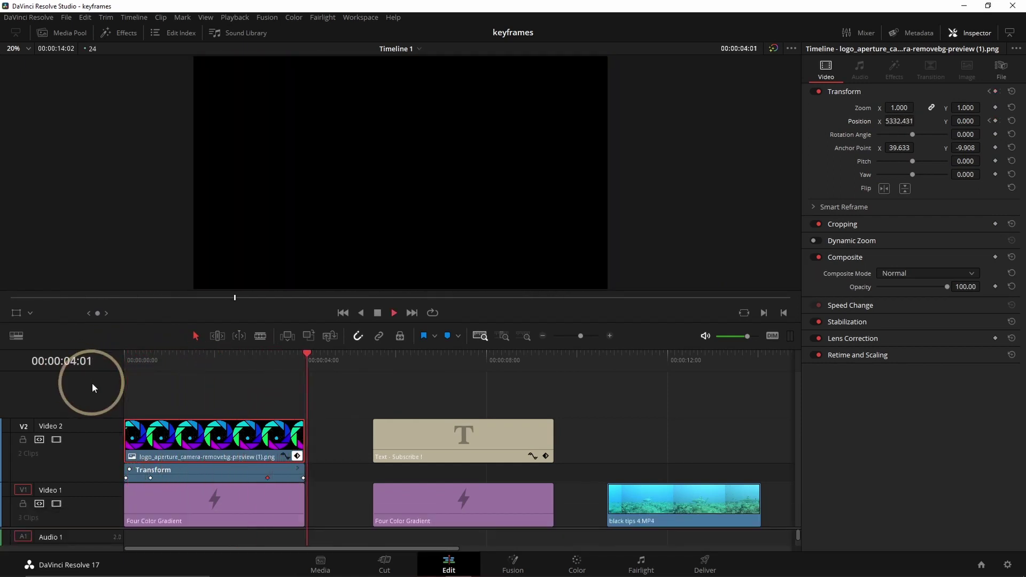
key("space")
left_click(143, 358)
key("Home")
key("space")
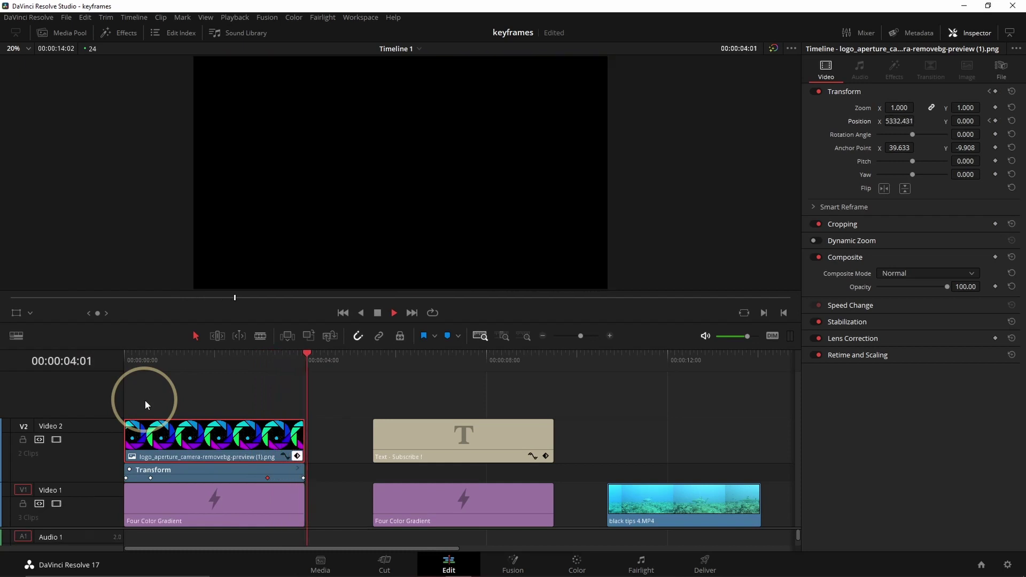
key("space")
left_click_drag(213, 371, 114, 377)
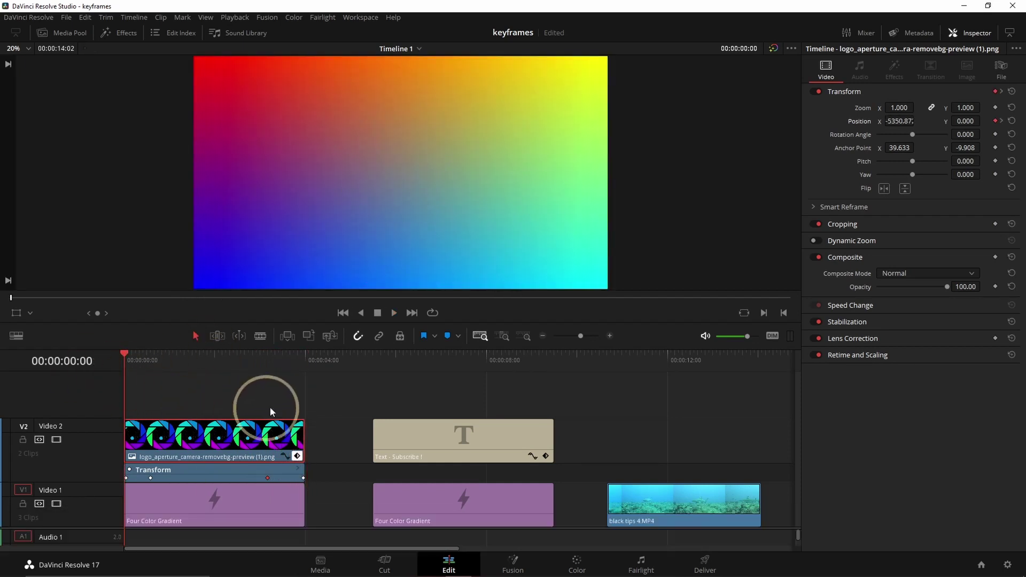
- Show the logo's Position X curve, pull the 00:00:00:14 keyframe's Bezier handle upward to overshoot the centre, and preview the motion
left_click(283, 455)
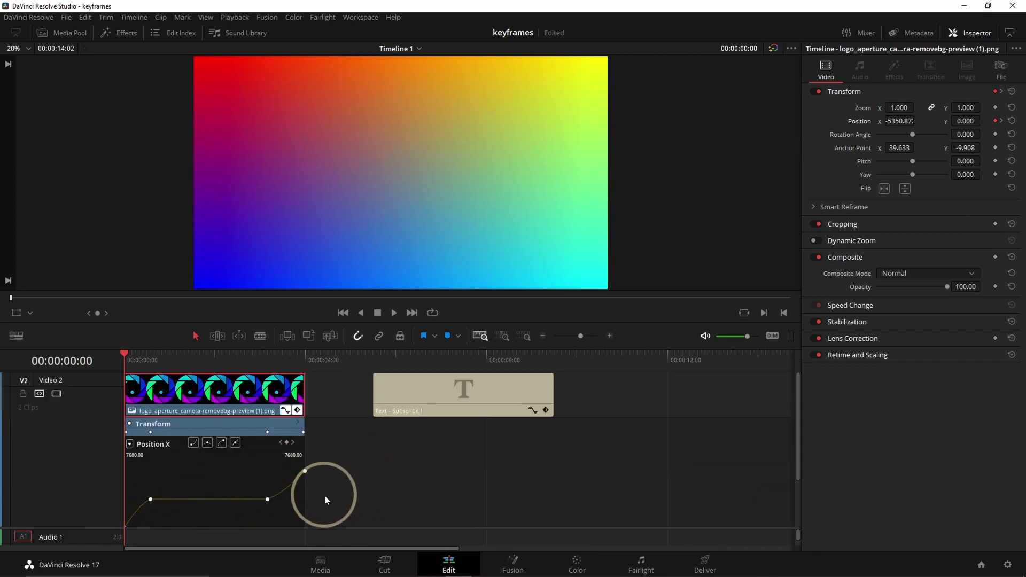
left_click(150, 498)
left_click(221, 444)
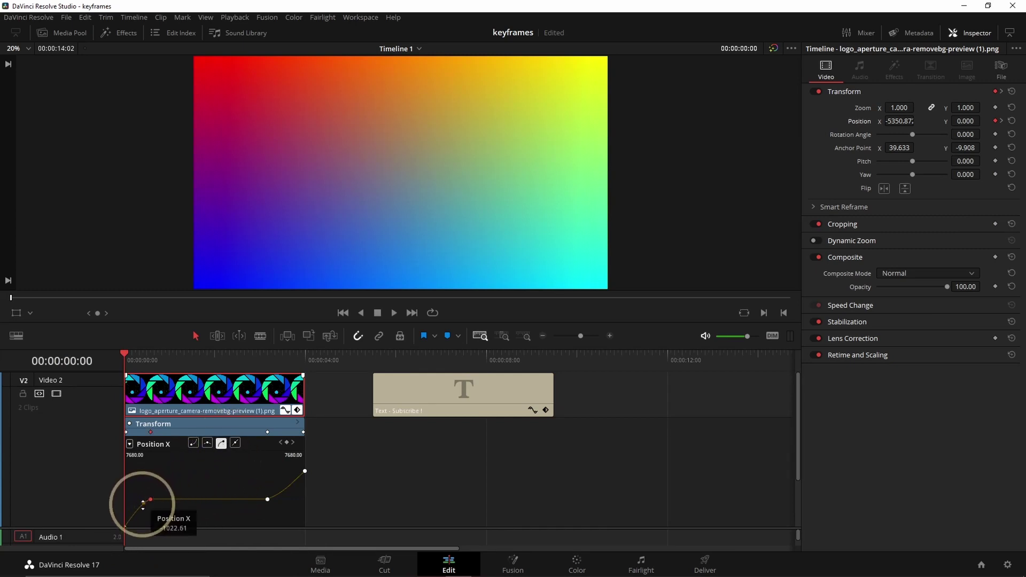
left_click_drag(143, 503, 141, 478)
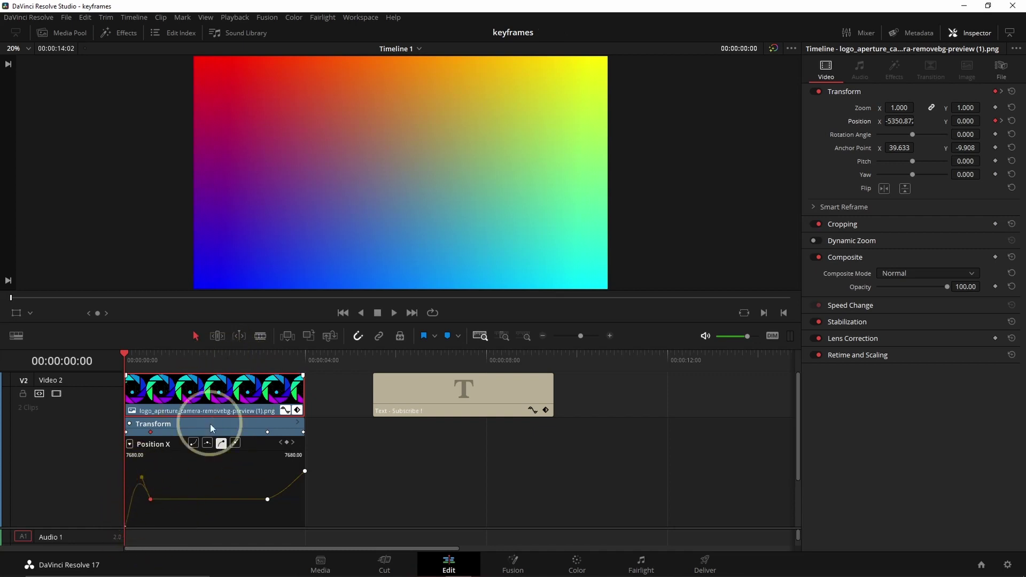
key("space")
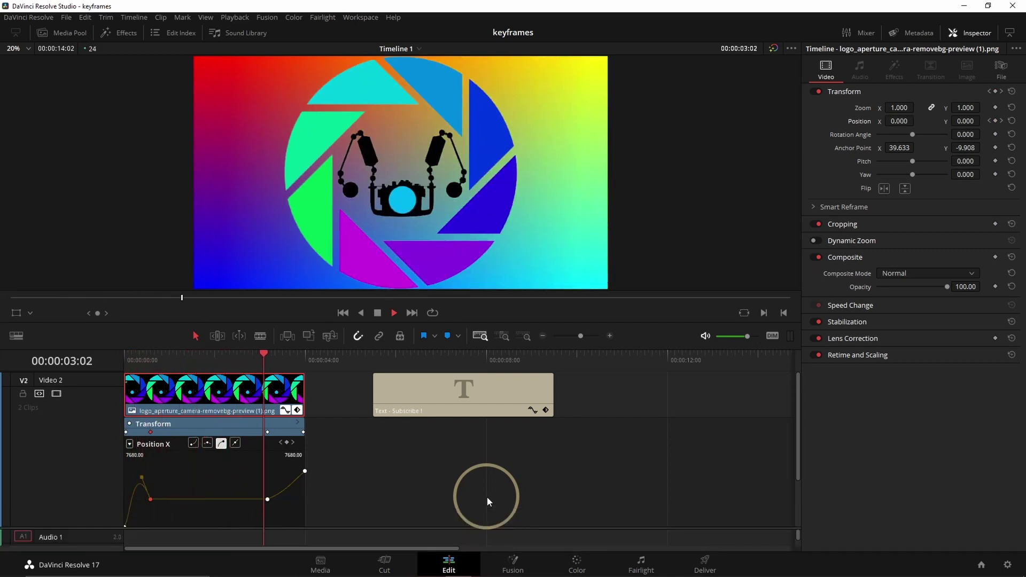
- Return to the first frame and pull the 00:00:00:14 keyframe's Bezier handle below the logo's Position X curve
key("space")
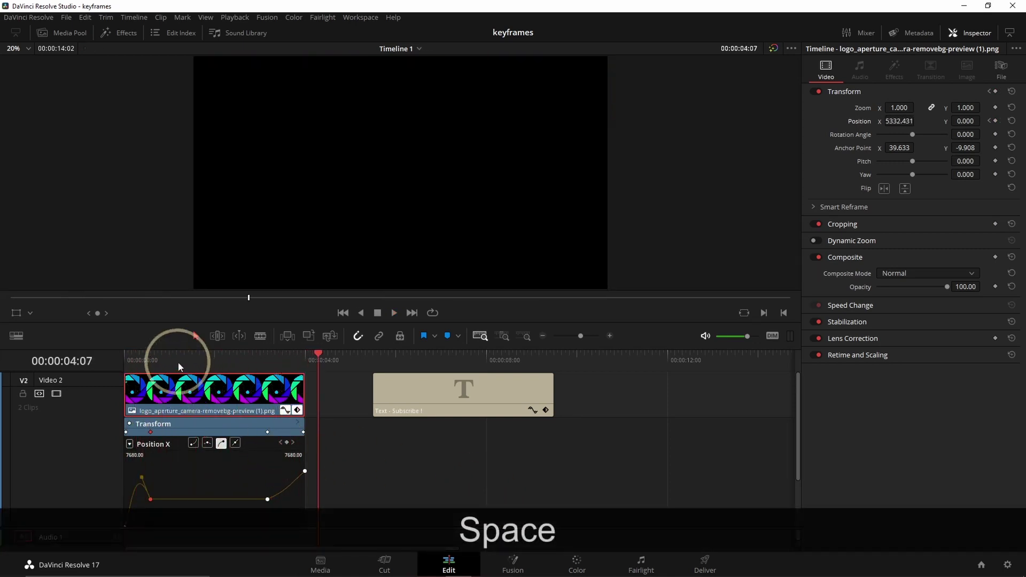
left_click_drag(178, 361, 107, 363)
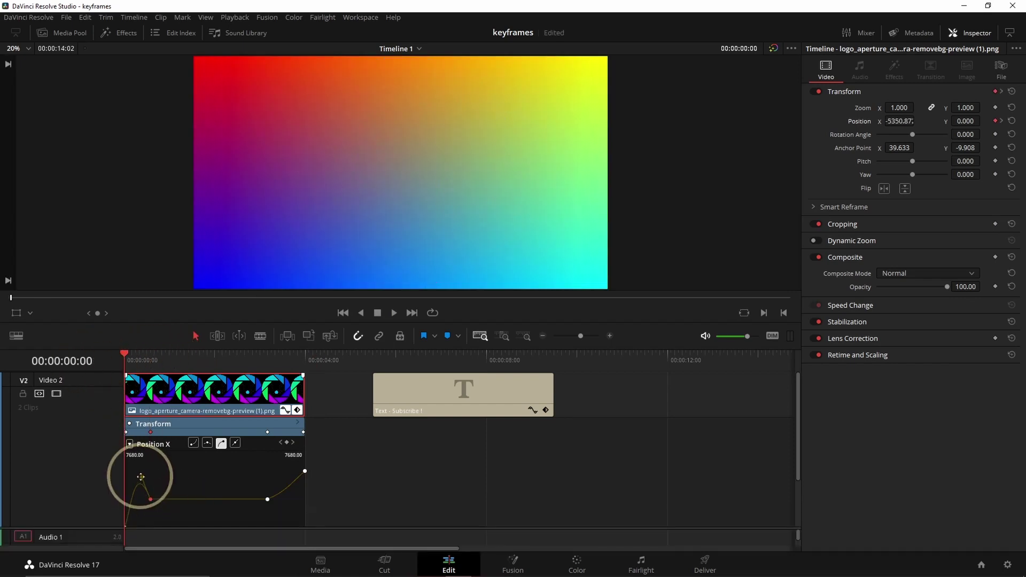
left_click_drag(140, 477, 149, 508)
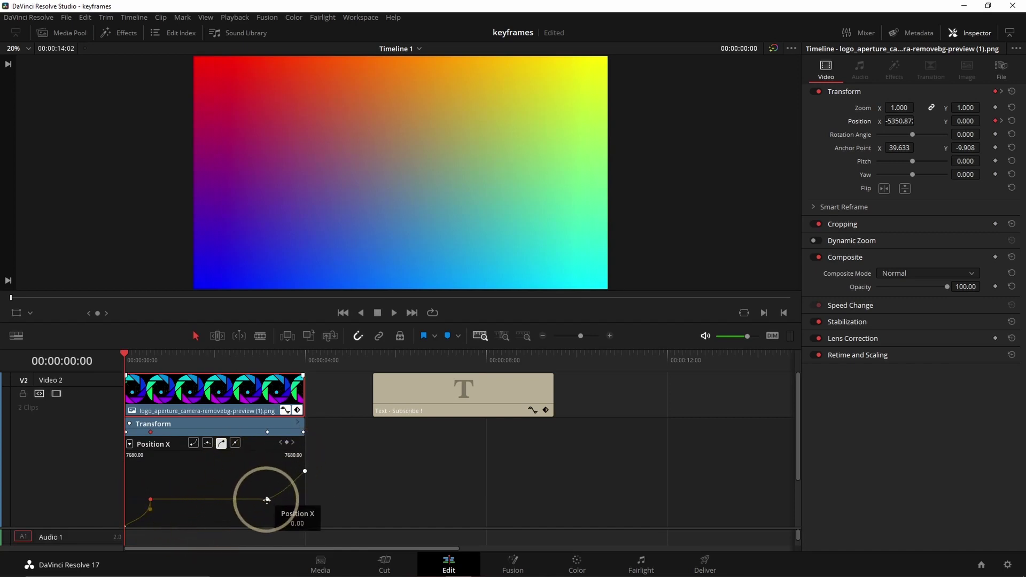
- Stretch the 00:00:03:04 keyframe's Bezier handle horizontally so the logo's exit accelerates gradually, and preview the motion from the start
left_click(267, 499)
left_click_drag(280, 492, 284, 499)
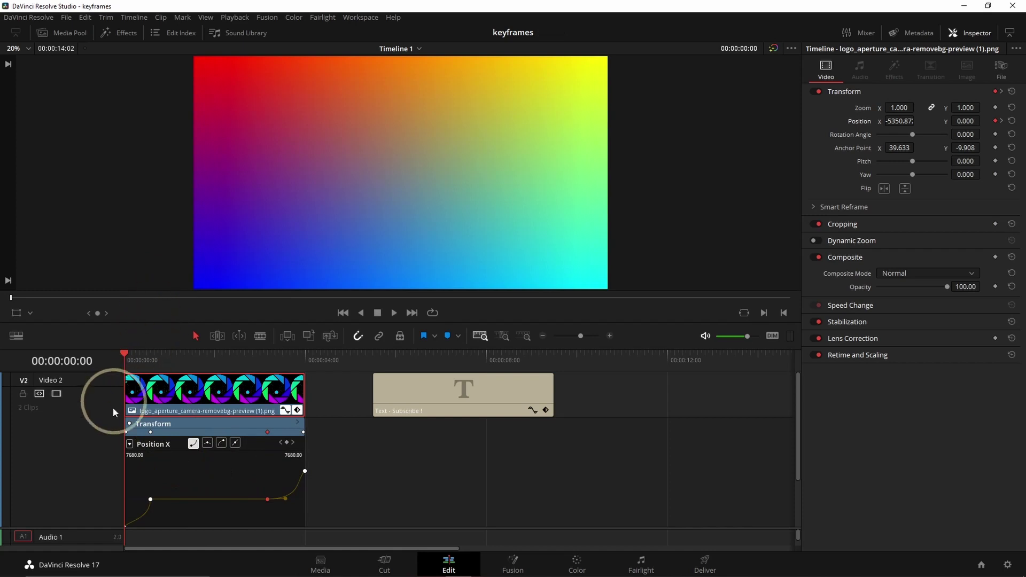
key("space")
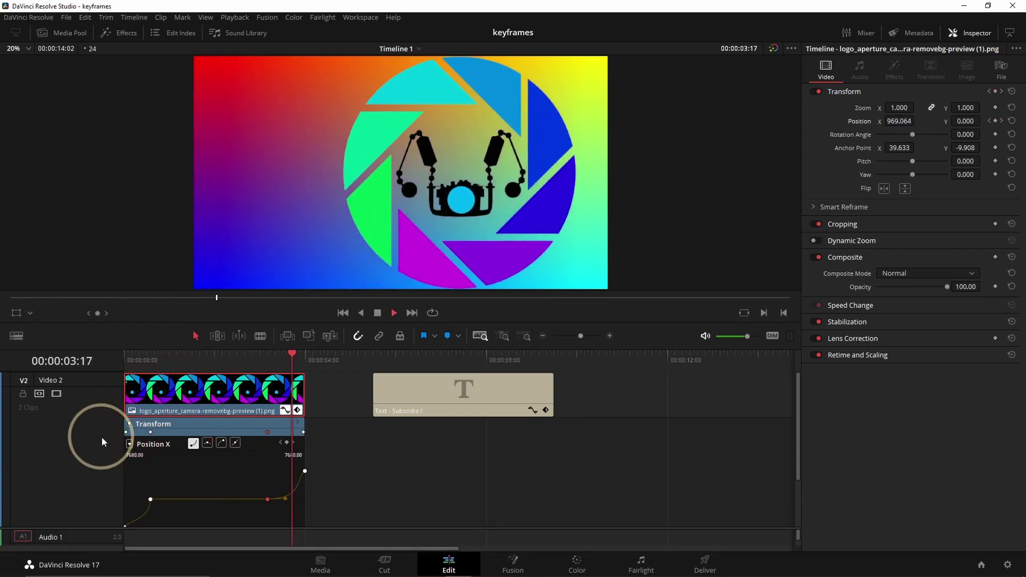
key("space")
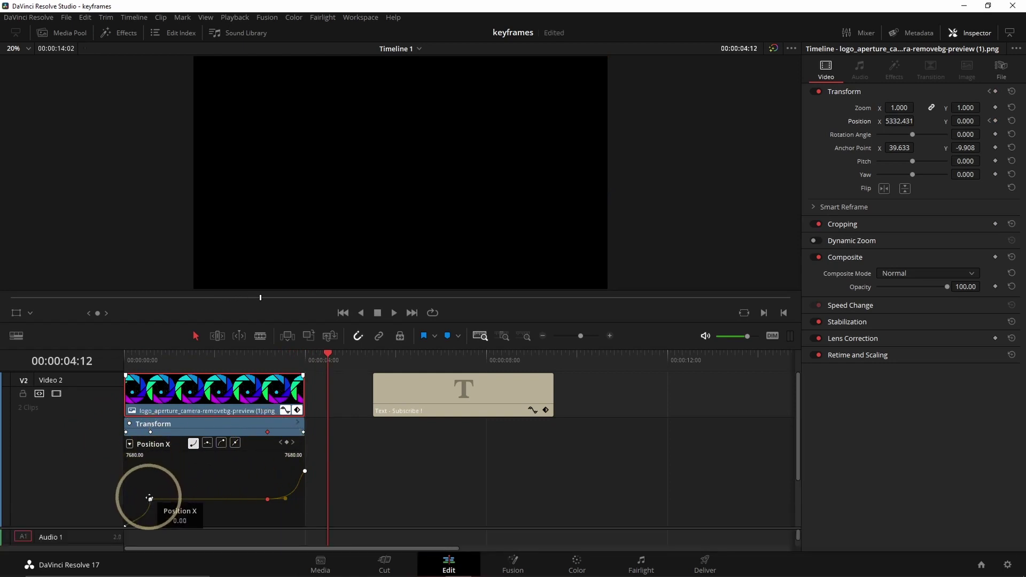
- Reshape the 00:00:00:14 keyframe's Bezier handle so the Position X curve levels off smoothly into the centre, and preview the logo animation
left_click(149, 498)
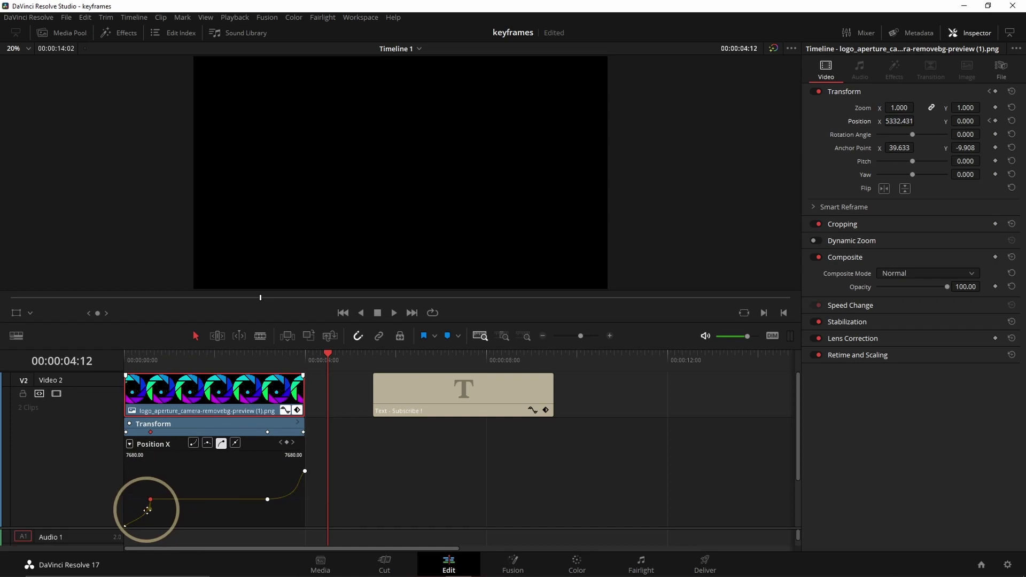
left_click_drag(147, 511, 141, 502)
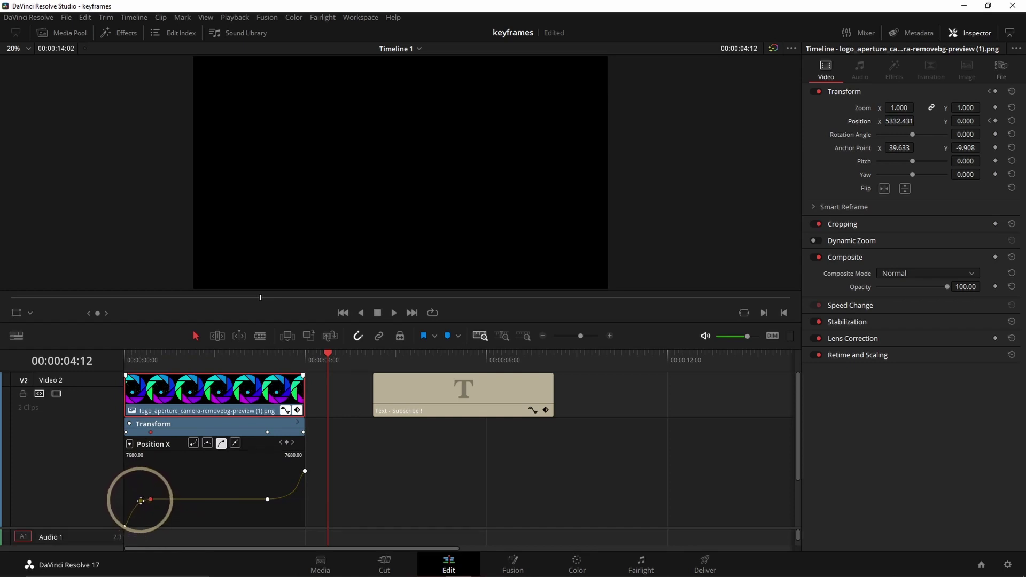
left_click_drag(174, 355, 100, 367)
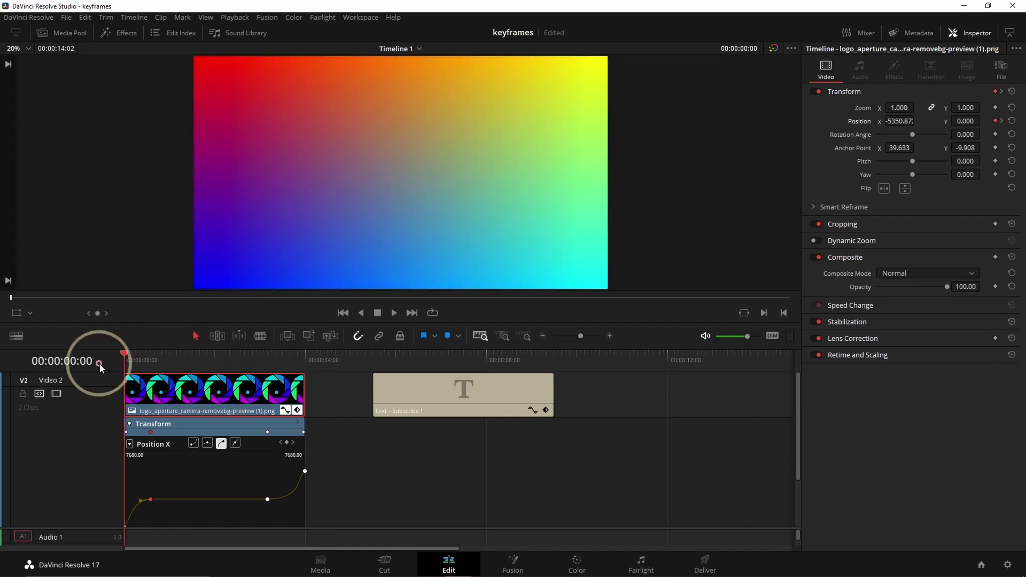
key("space")
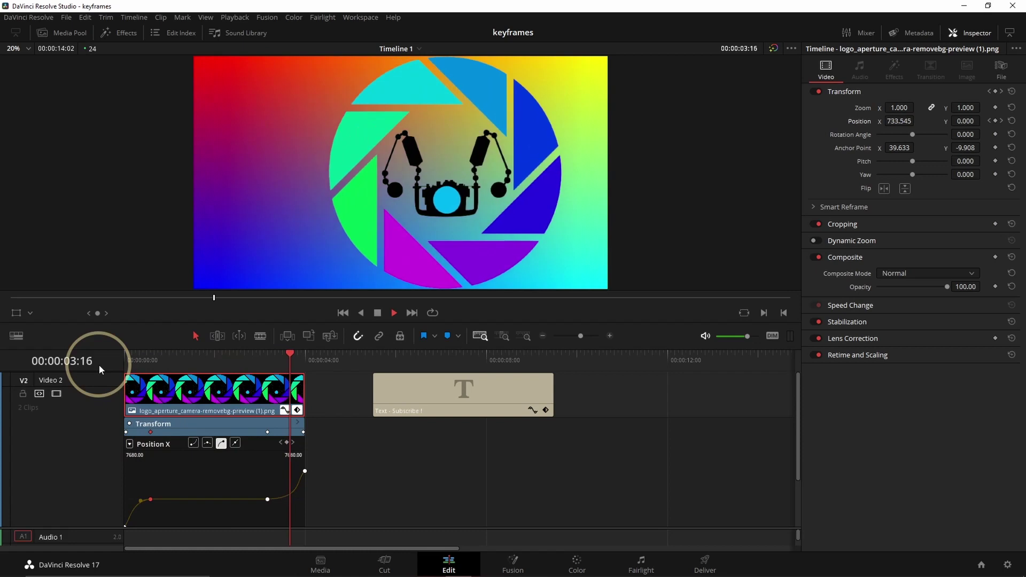
key("space")
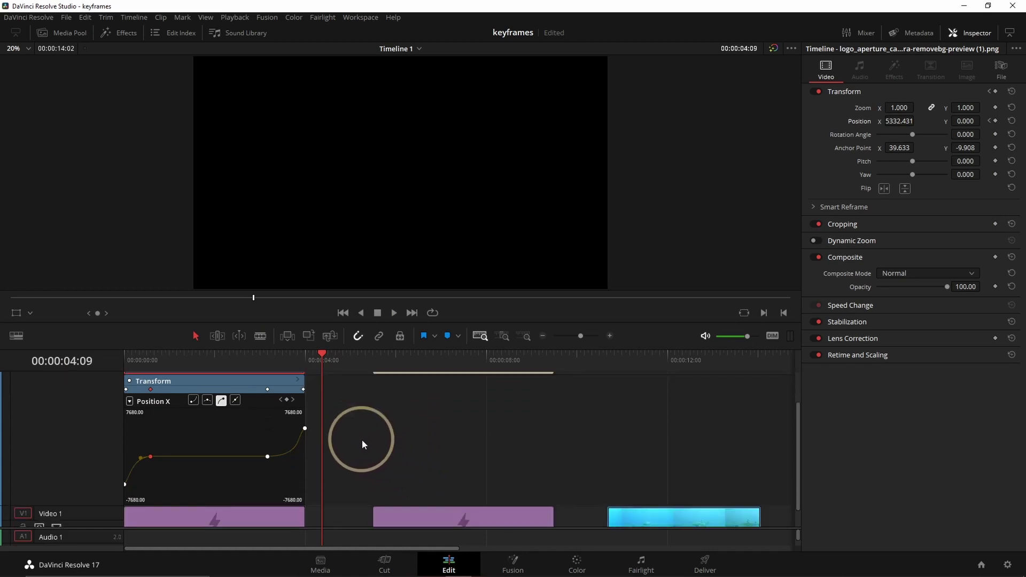
- Add Transform keyframes to the "Subscribe !" title at its first frame, 00:00:05:12, and set its zoom there to 0.130
left_click(395, 355)
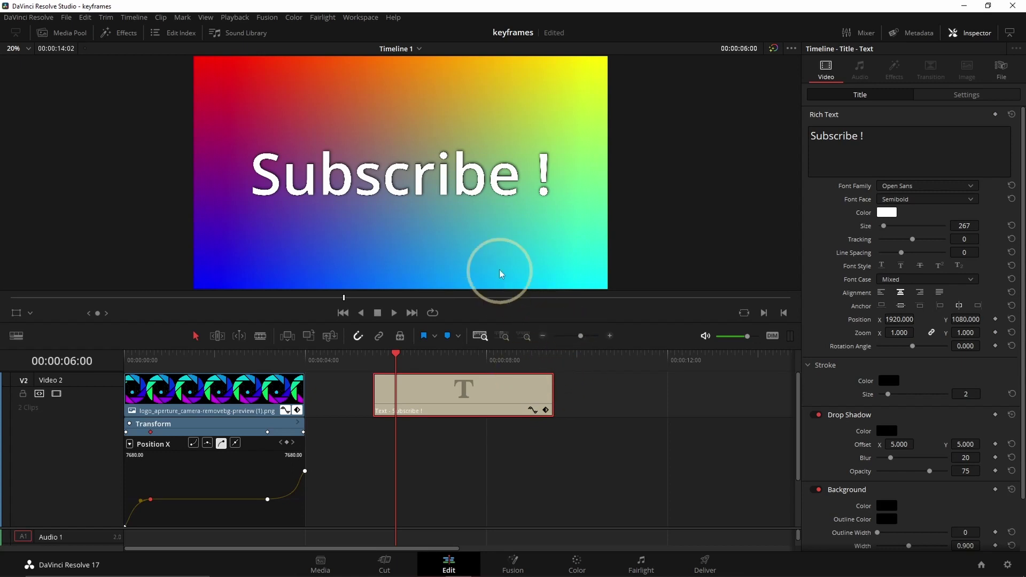
left_click(385, 355)
left_click_drag(385, 355, 372, 355)
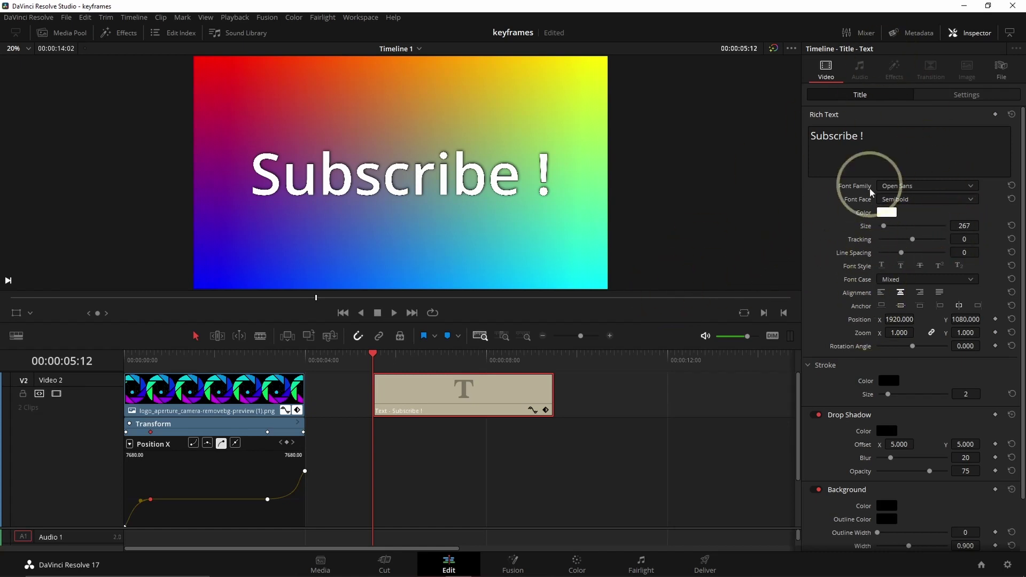
left_click(968, 96)
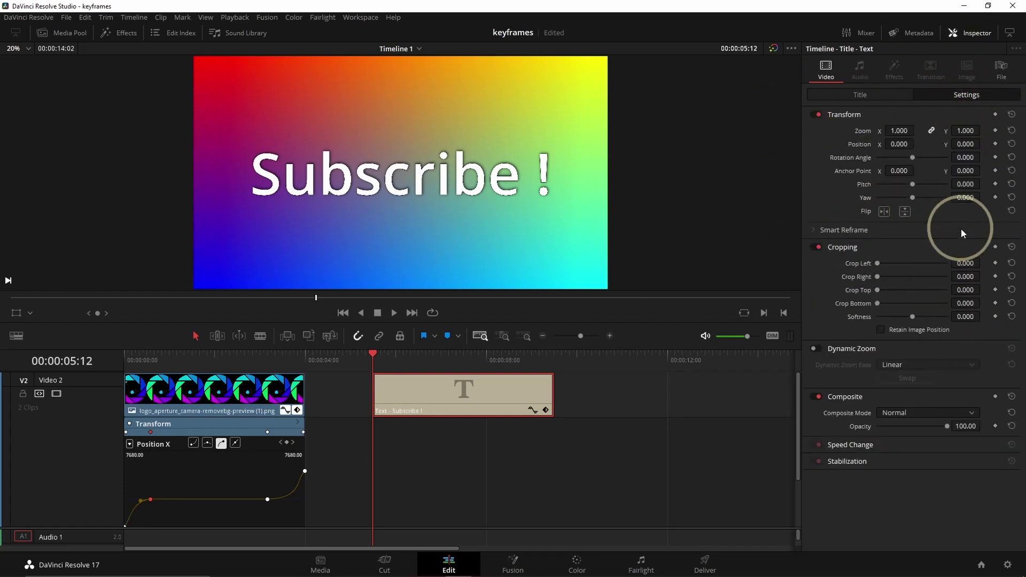
left_click(995, 116)
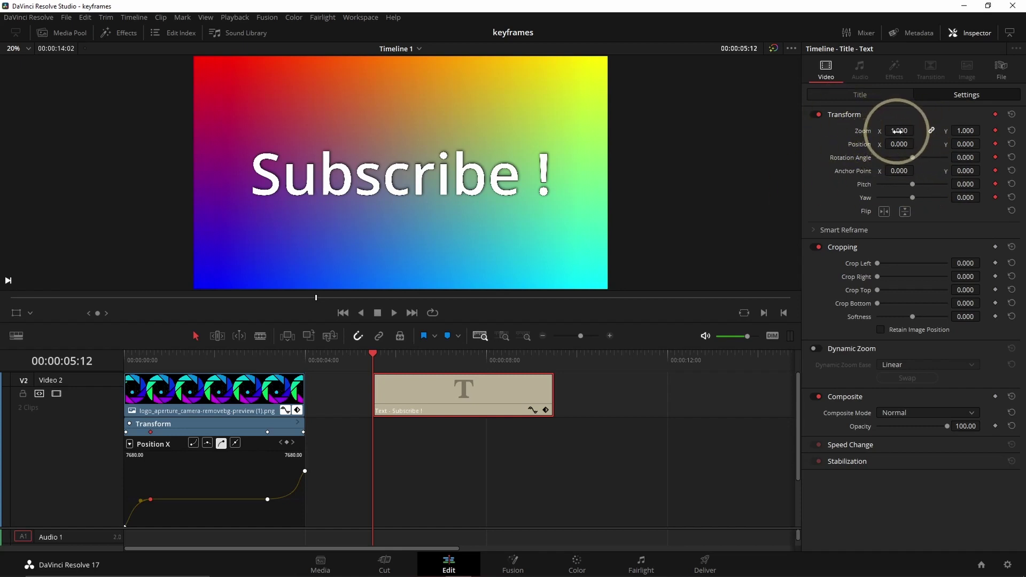
left_click_drag(898, 131, 854, 137)
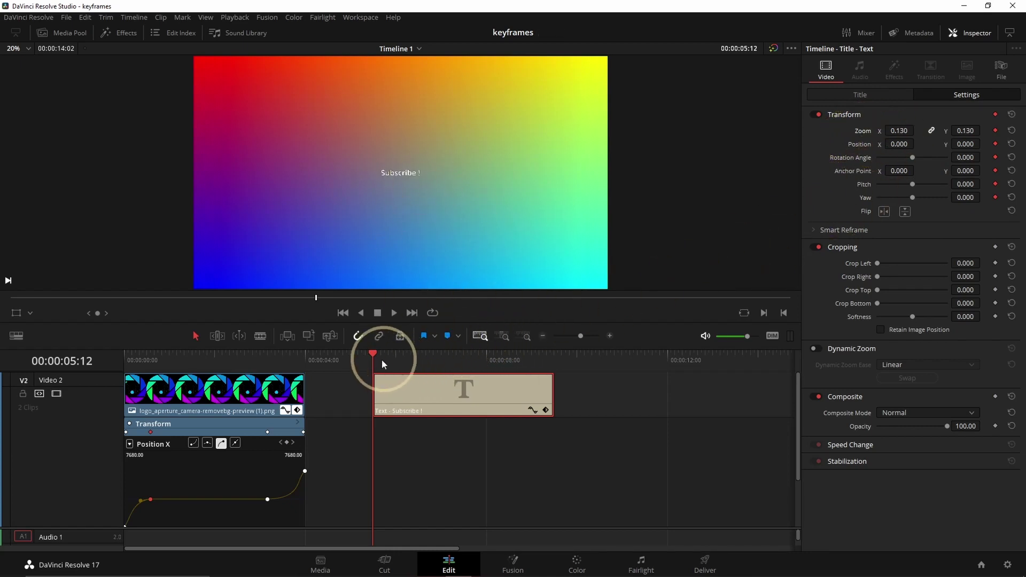
- Reset the title's zoom to 1.000 at 00:00:06:12 and hold that size with another zoom keyframe at 00:00:08:17
left_click_drag(374, 354, 418, 354)
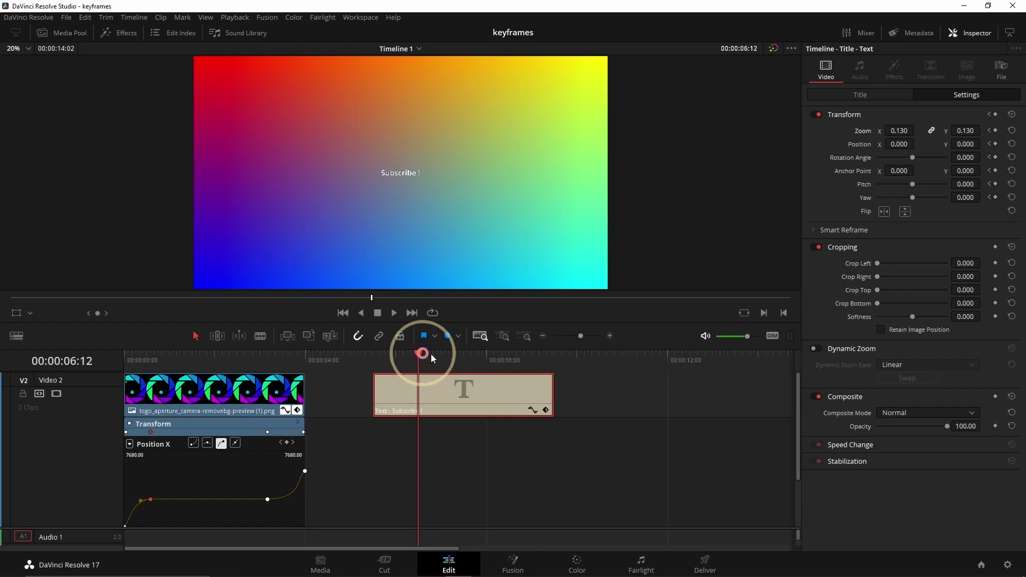
double_click(861, 131)
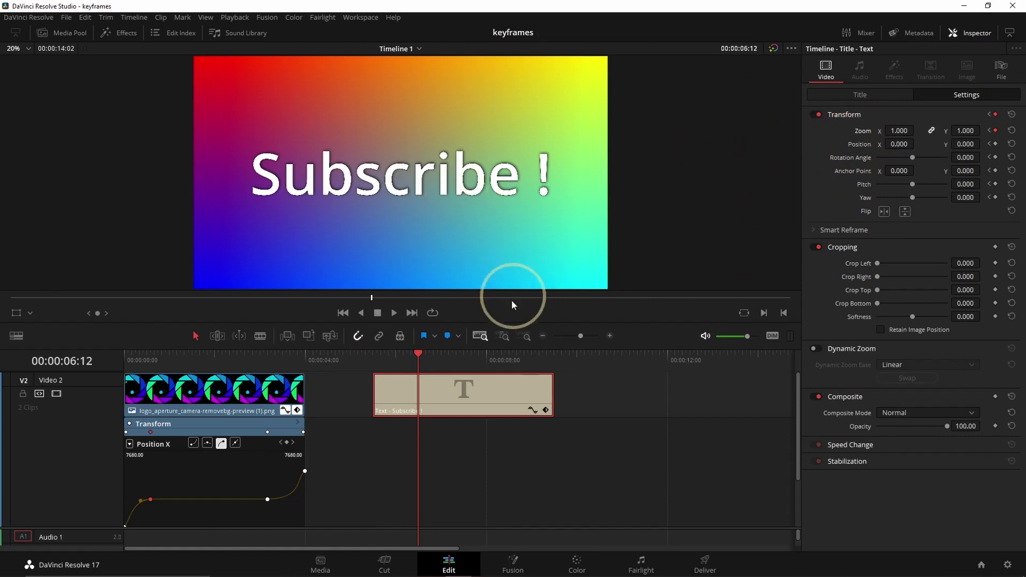
left_click(518, 354)
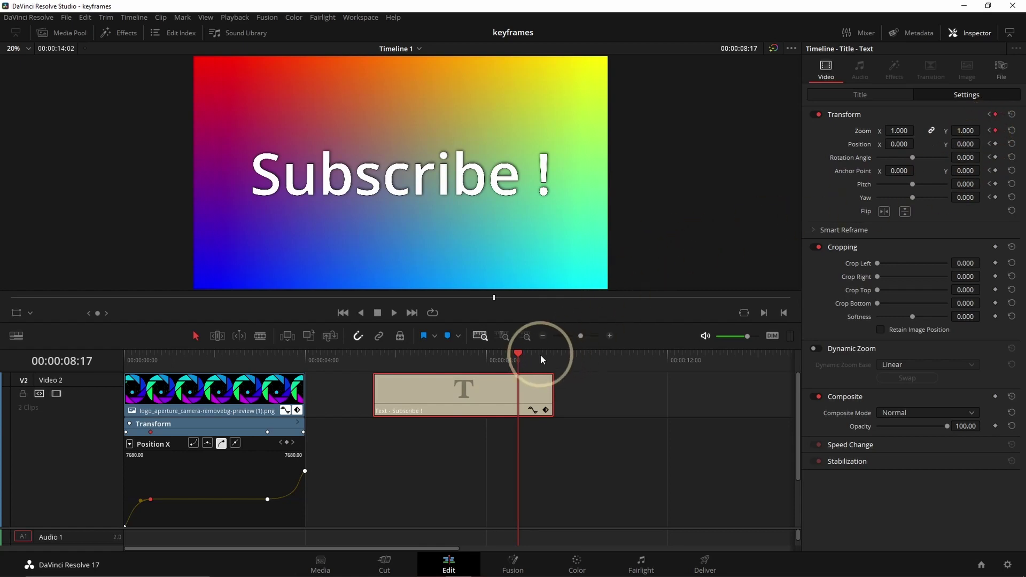
- Set the title's zoom to 0.120 at 00:00:09:12 and preview the scaling animation from before the clip
left_click_drag(541, 355, 553, 354)
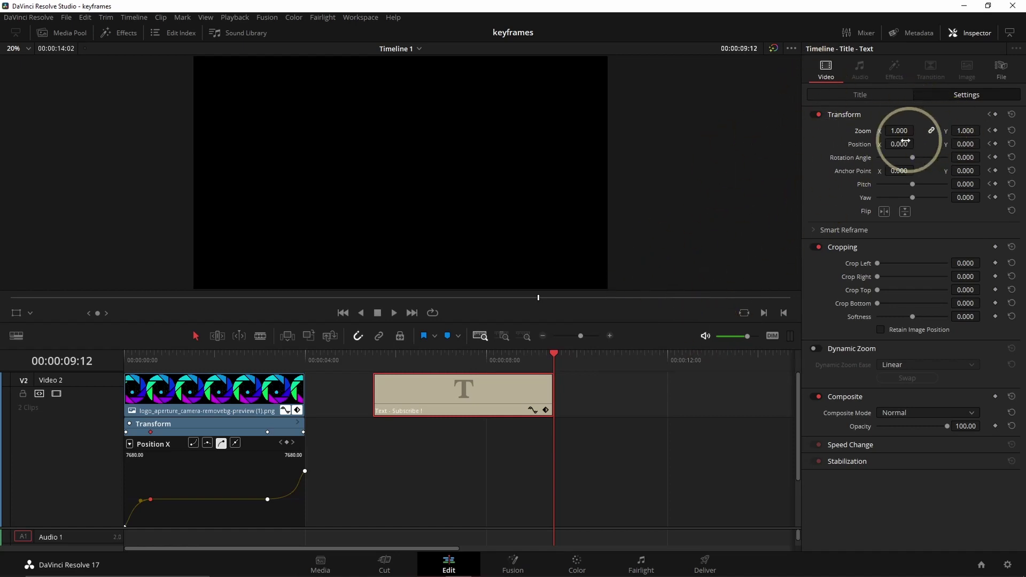
left_click_drag(899, 131, 852, 137)
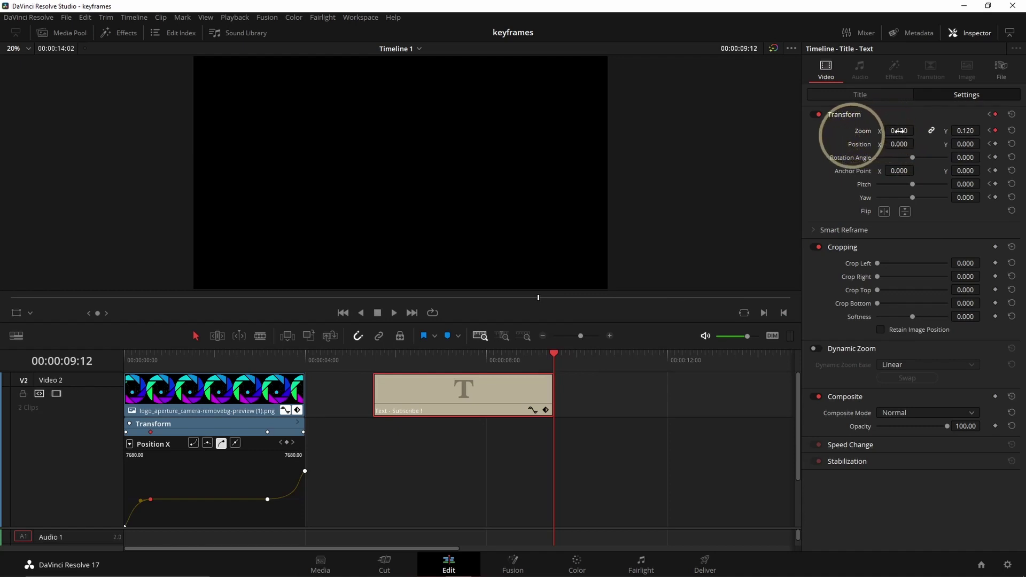
left_click(360, 357)
key("space")
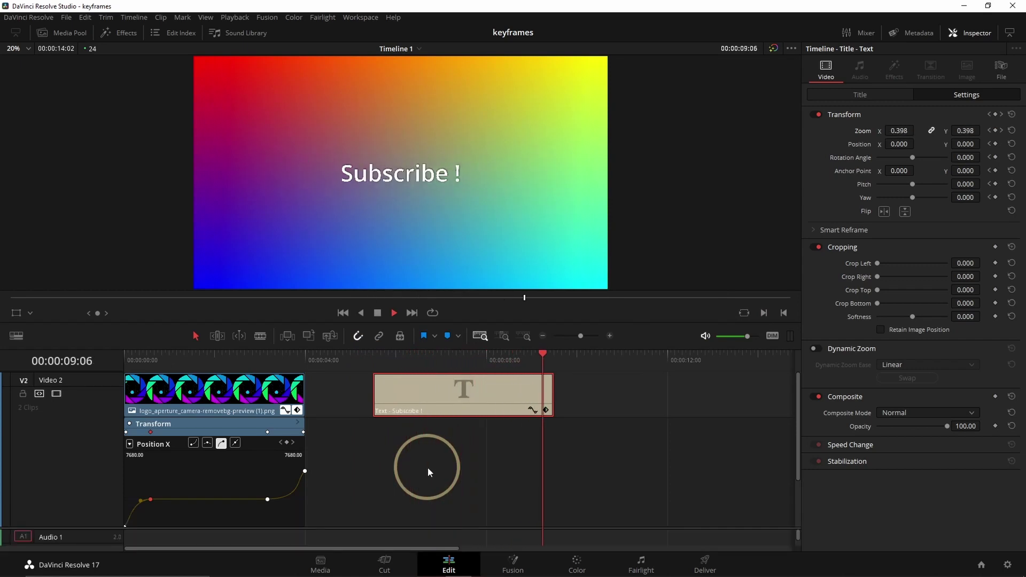
left_click(394, 415)
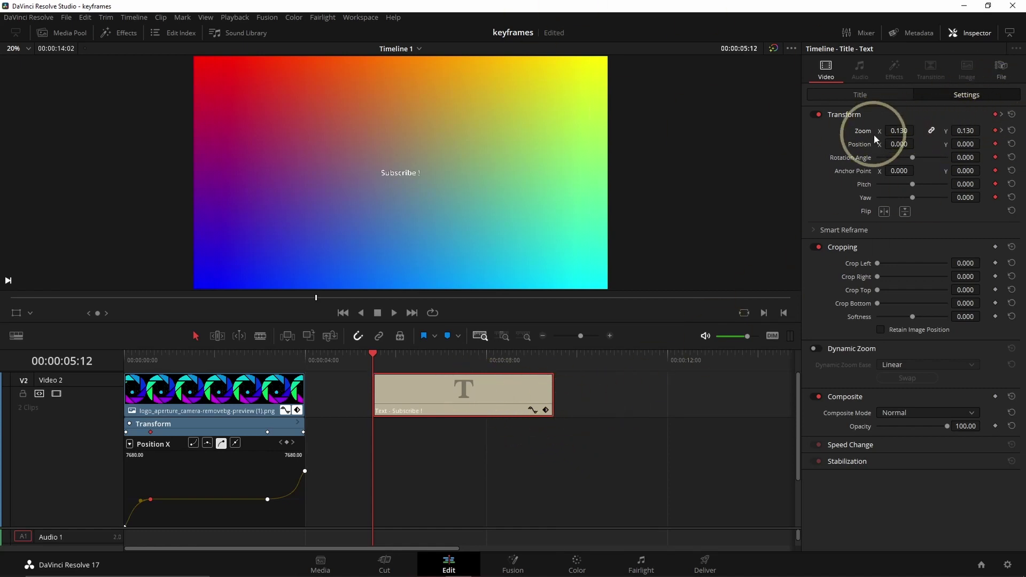
- Apply easing to the title's zoom keyframe at 00:00:06:12 and Ease Out to the one at 00:00:08:17
left_click(1002, 132)
right_click(995, 132)
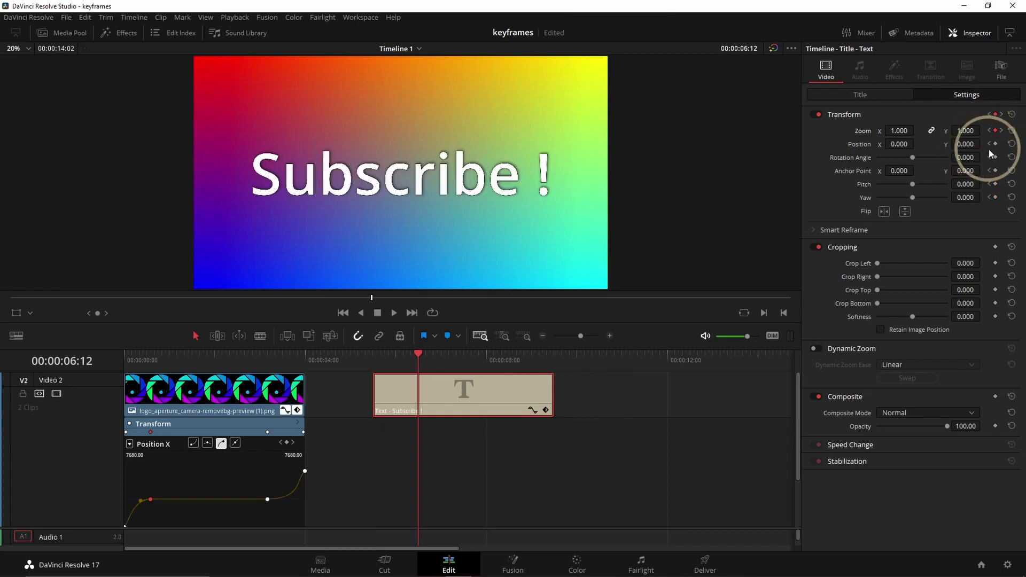
left_click(1002, 131)
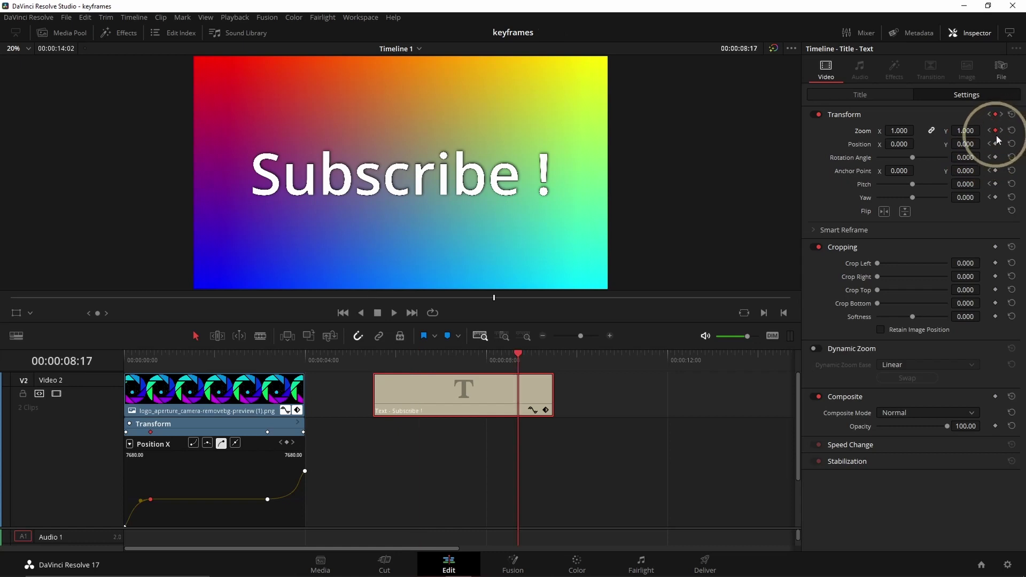
right_click(996, 131)
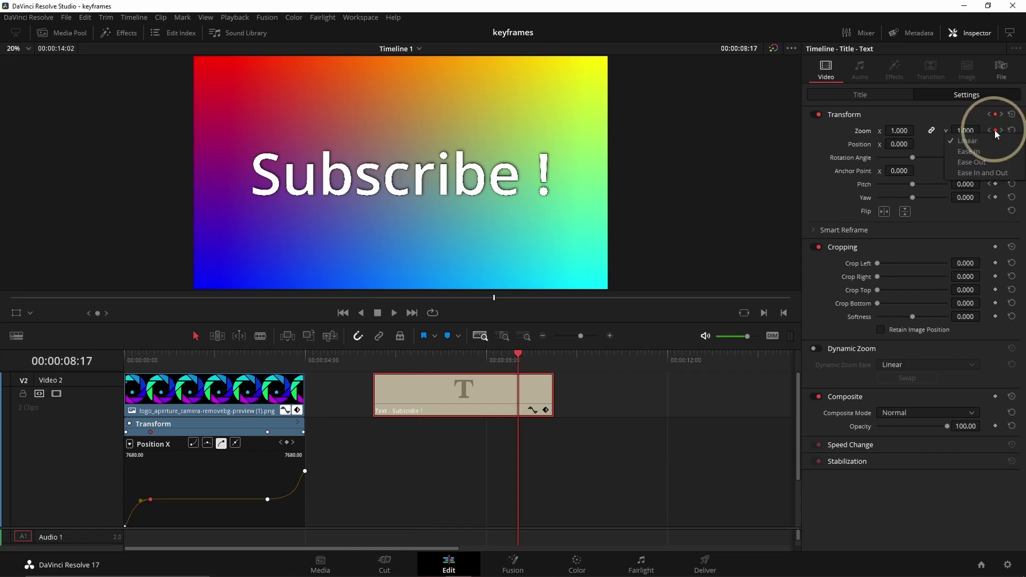
left_click(987, 161)
- Play the title's eased zoom animation from 00:00:05:12 and return to the title's first frame
left_click_drag(414, 354, 377, 357)
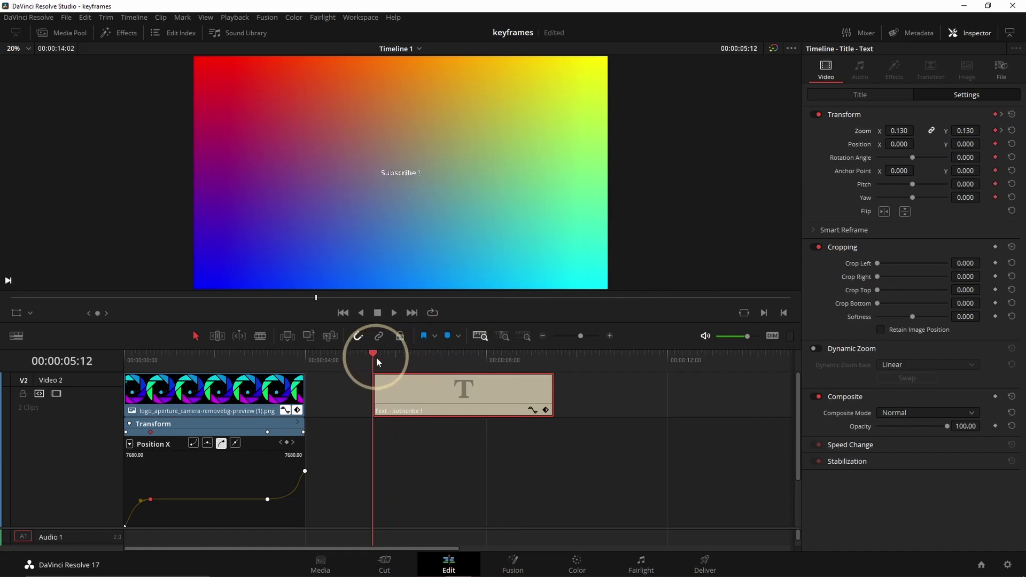
key("space")
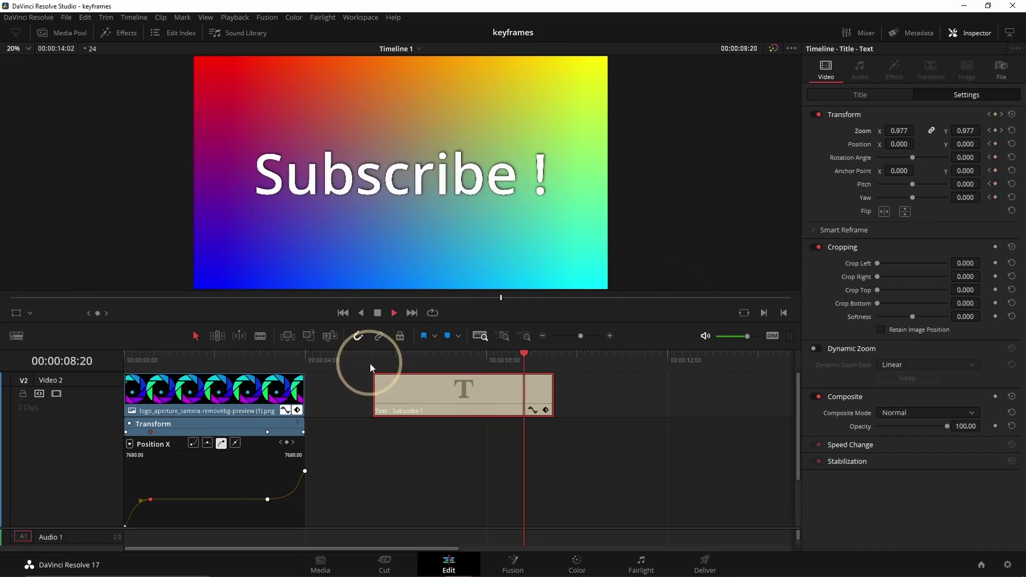
key("space")
mouse_move(371, 357)
left_mouse_down()
mouse_move(354, 357)
mouse_move(376, 353)
left_mouse_up()
- Show the title clip's Transform keyframes and Zoom X curve, examine the eased shape, and hide them again
left_click(547, 411)
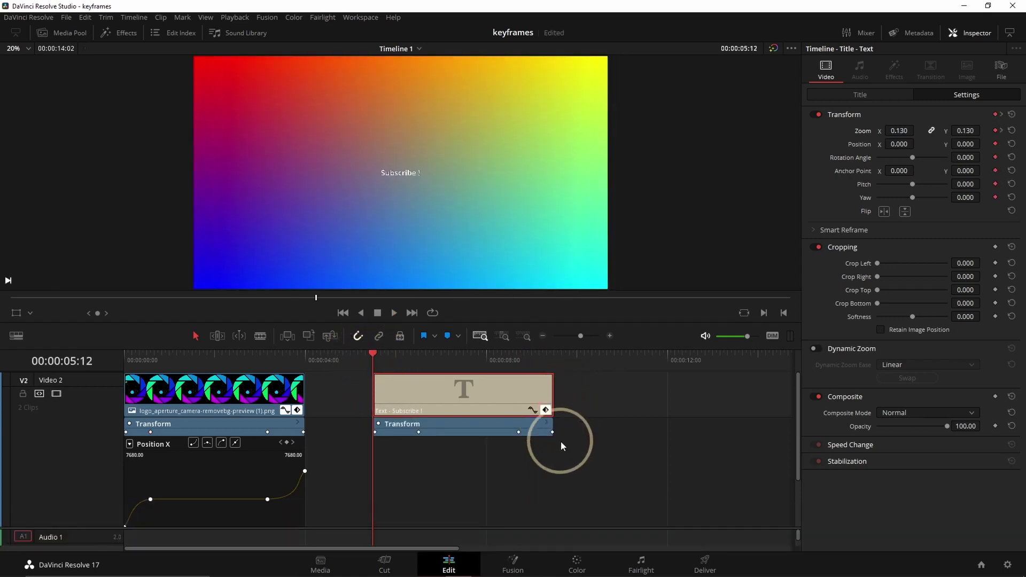
left_click(533, 411)
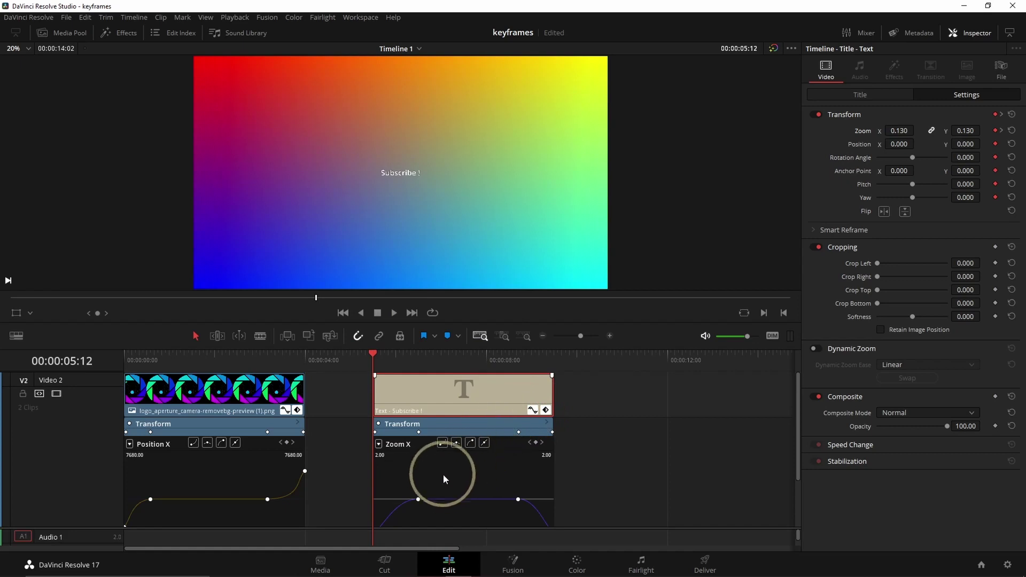
scroll(444, 470, "down", 4)
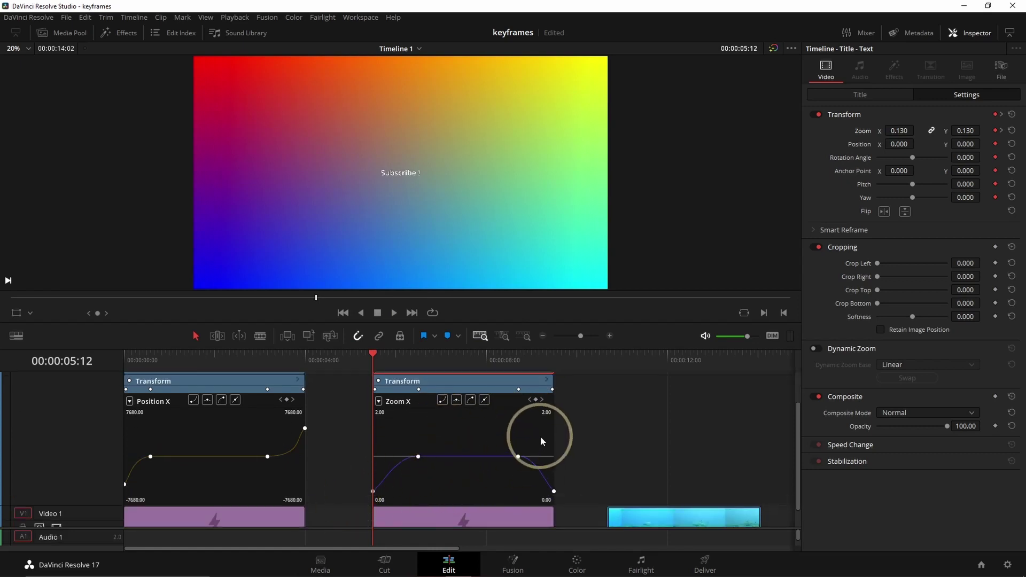
scroll(457, 420, "up", 4)
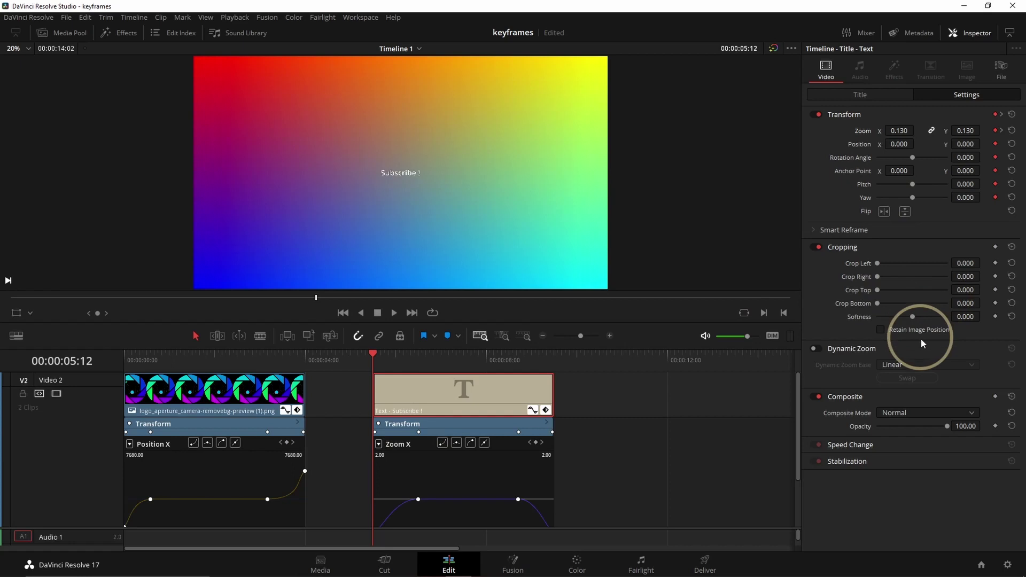
left_click(532, 411)
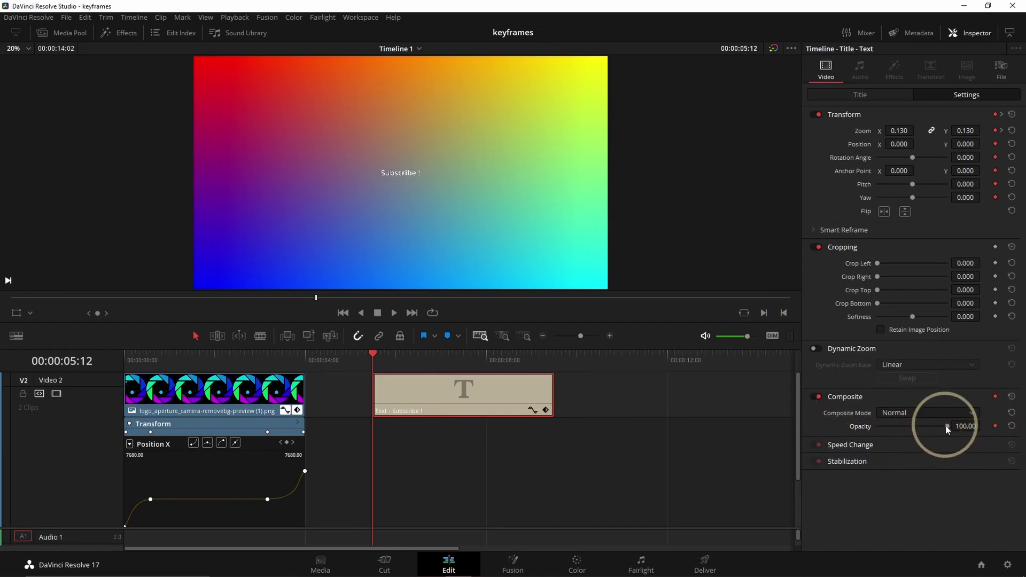
- Set the title's opacity to 0.00 at 00:00:05:12 and to 100.00 at the zoom keyframe at 00:00:06:12
left_click_drag(948, 430, 878, 429)
left_click(996, 134)
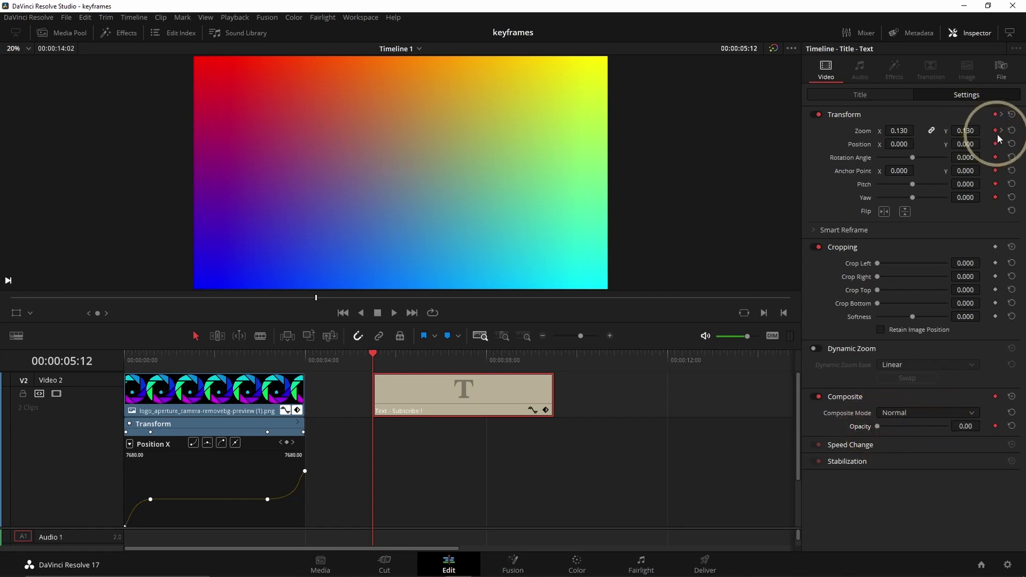
left_click(1001, 131)
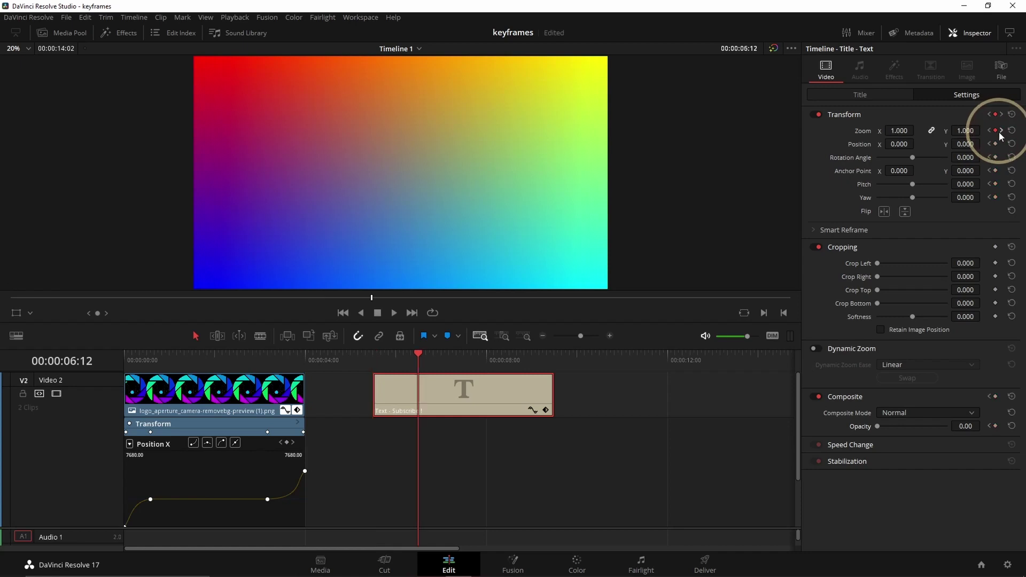
left_click(965, 426)
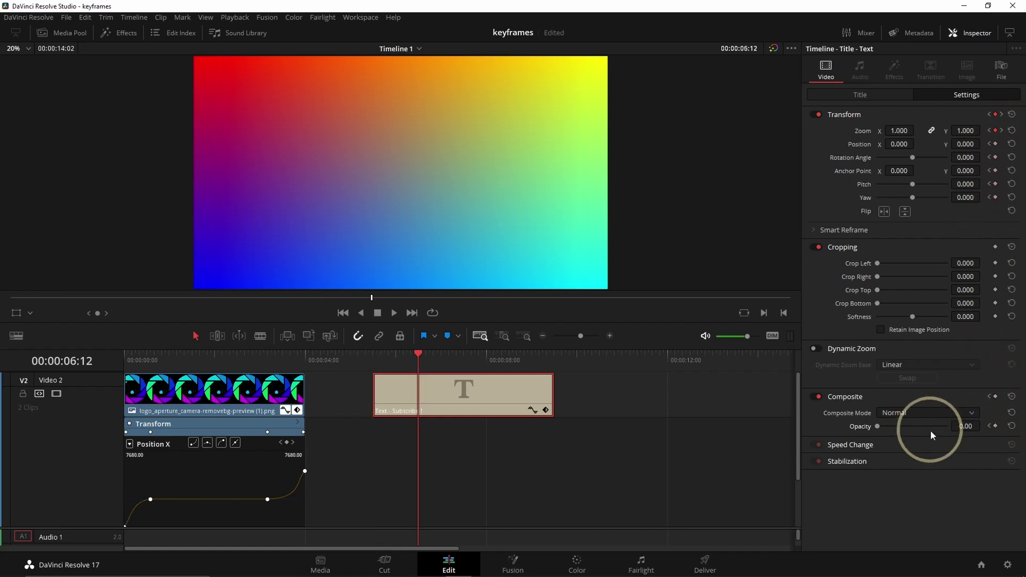
left_click_drag(880, 425, 955, 425)
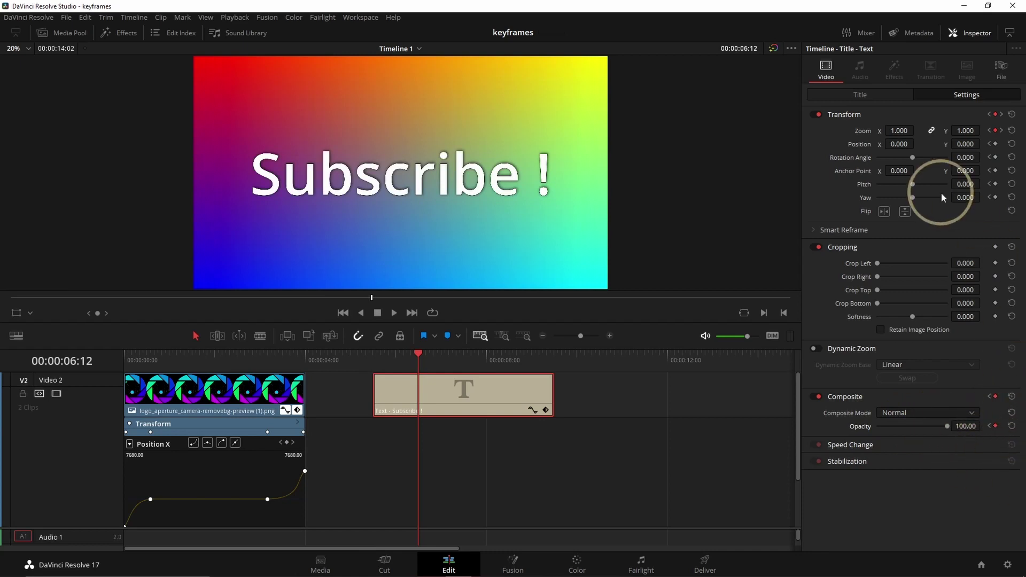
- Keyframe the title's opacity at 100.00 at 00:00:08:17 and set it to 0.00 at 00:00:09:12
left_click(1003, 132)
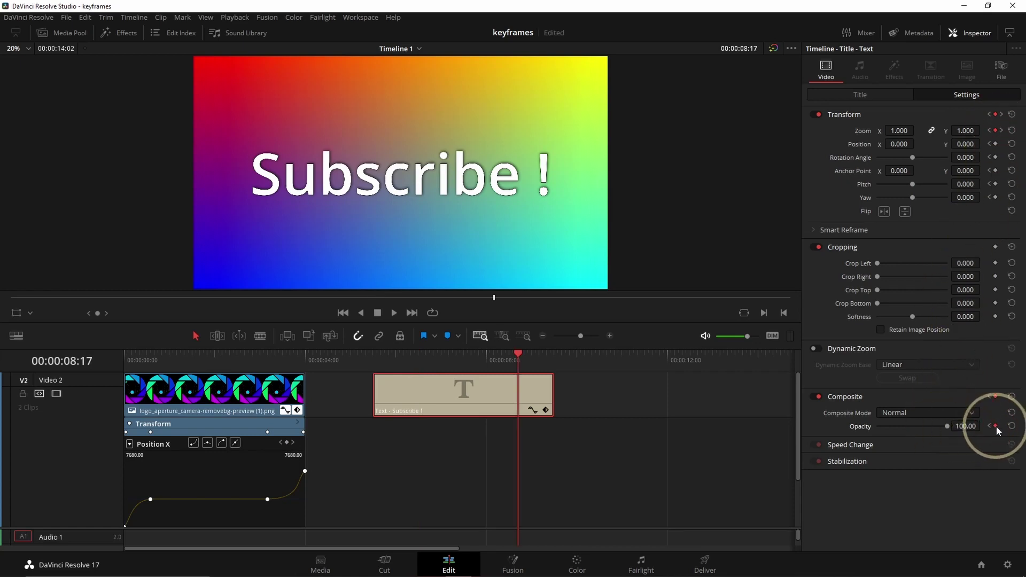
key("bracketright")
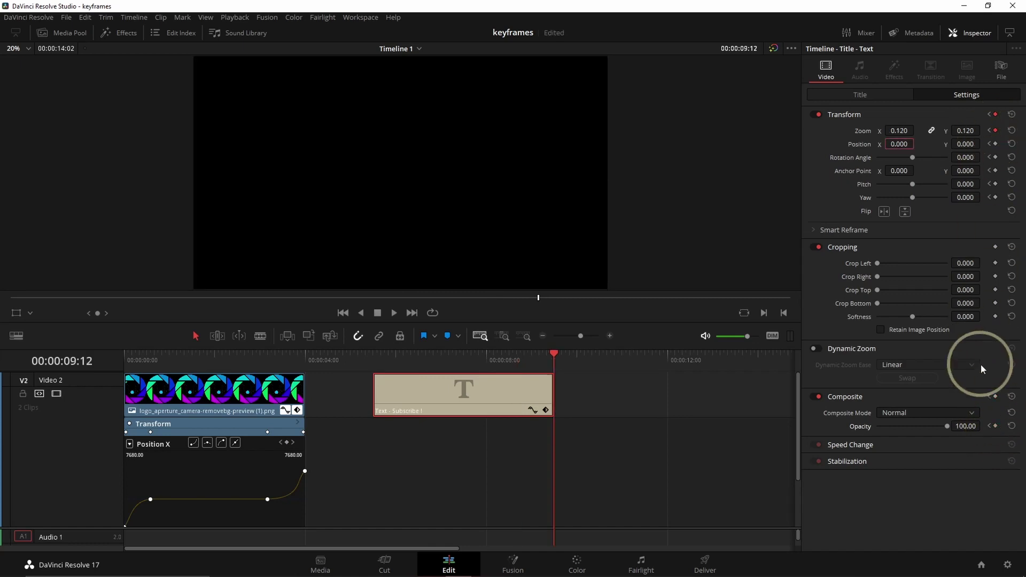
left_click_drag(950, 425, 808, 429)
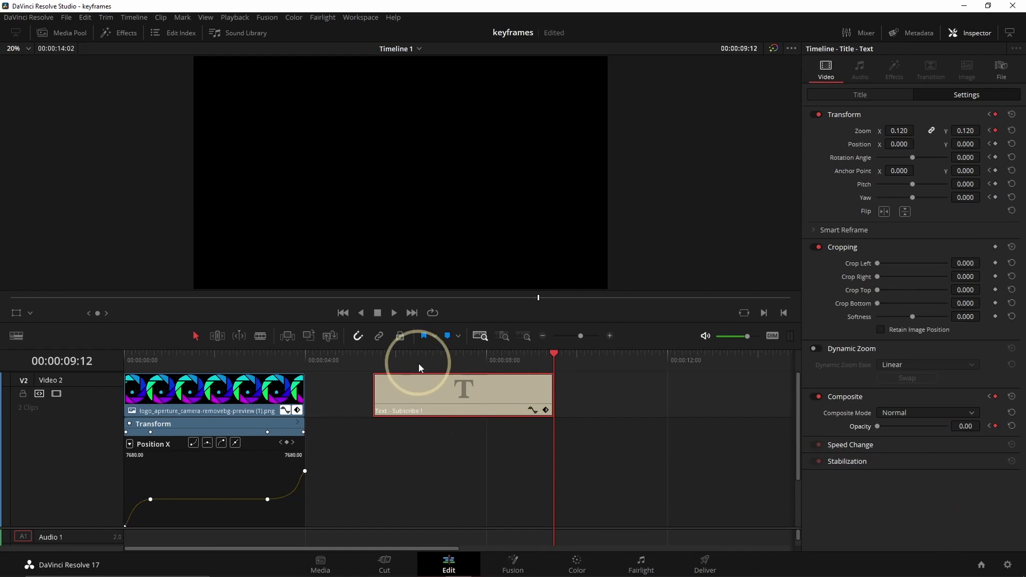
- Play the title's combined zoom and fade from its first frame, and return to 00:00:05:12
key("bracketleft")
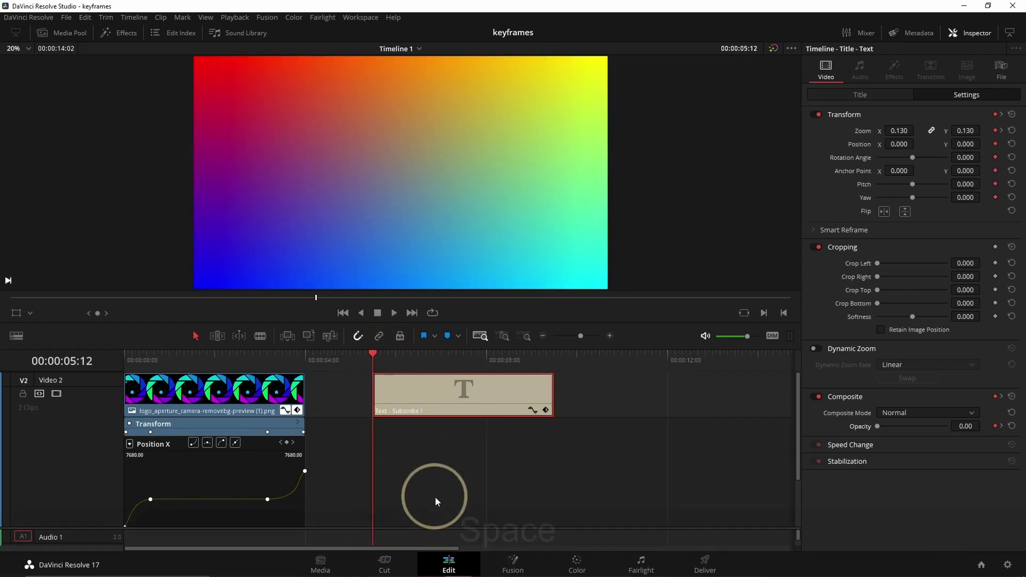
key("space")
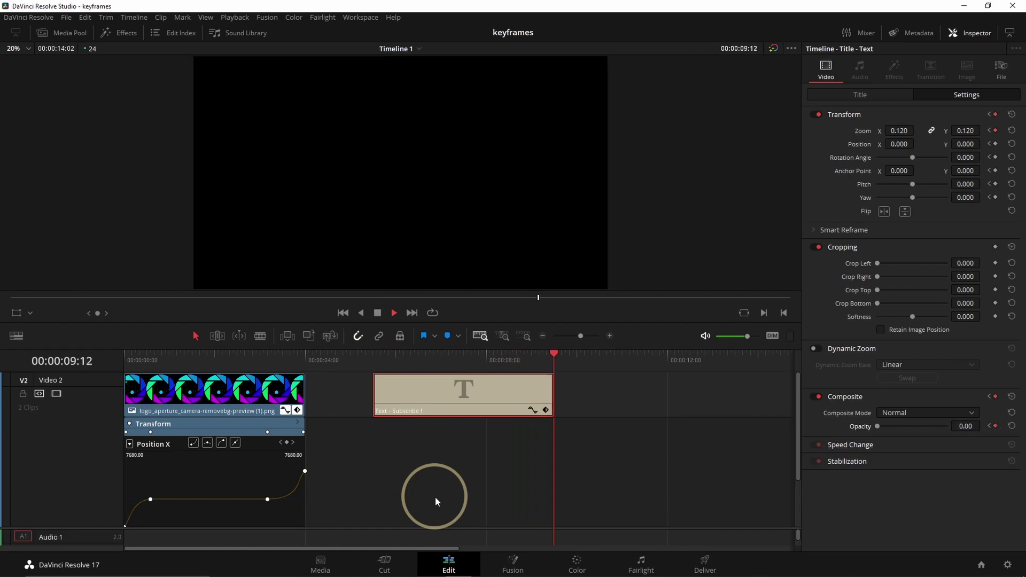
key("space")
left_click(373, 358)
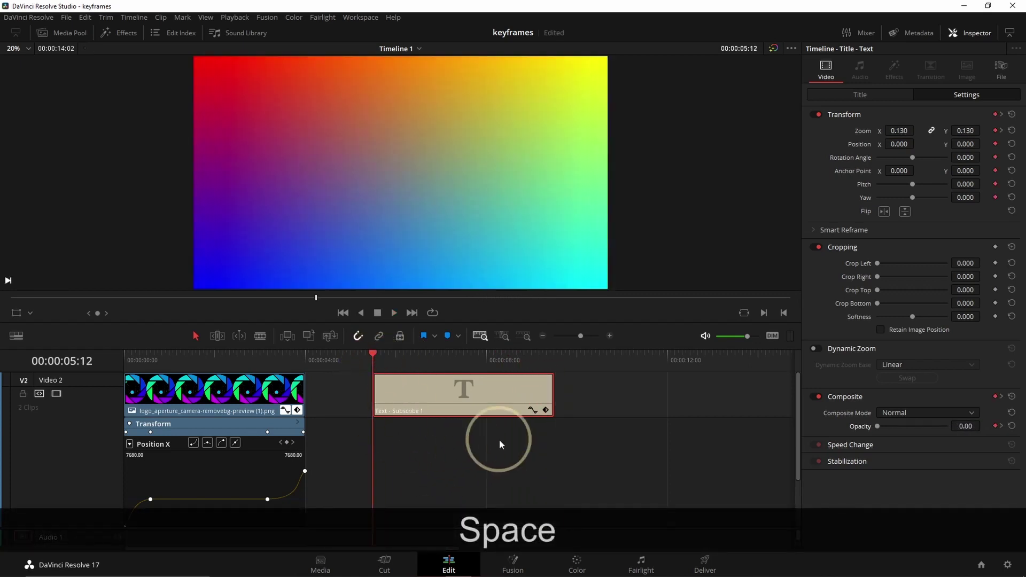
- Show the title's keyframes, keyframe its rotation angle at 00:00:07:00, set it to 360.000 at 00:00:07:22, and save the project
left_click_drag(431, 355, 422, 355)
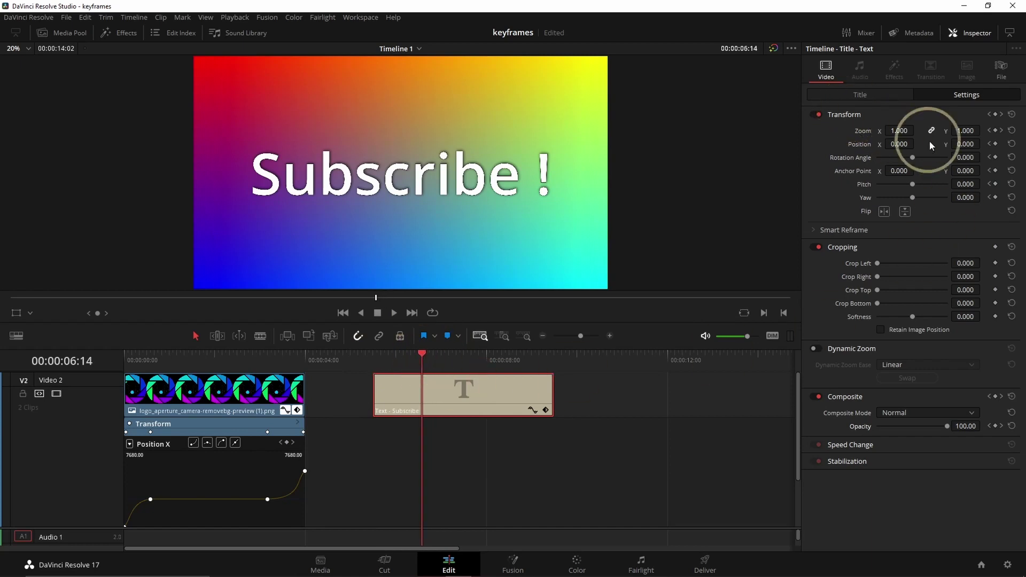
left_click(546, 410)
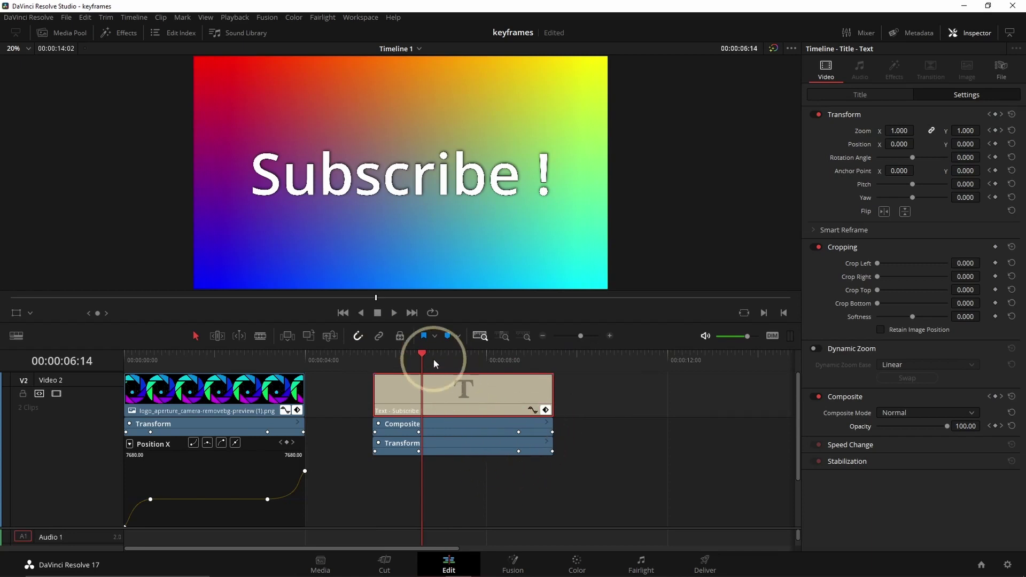
left_click_drag(436, 355, 442, 356)
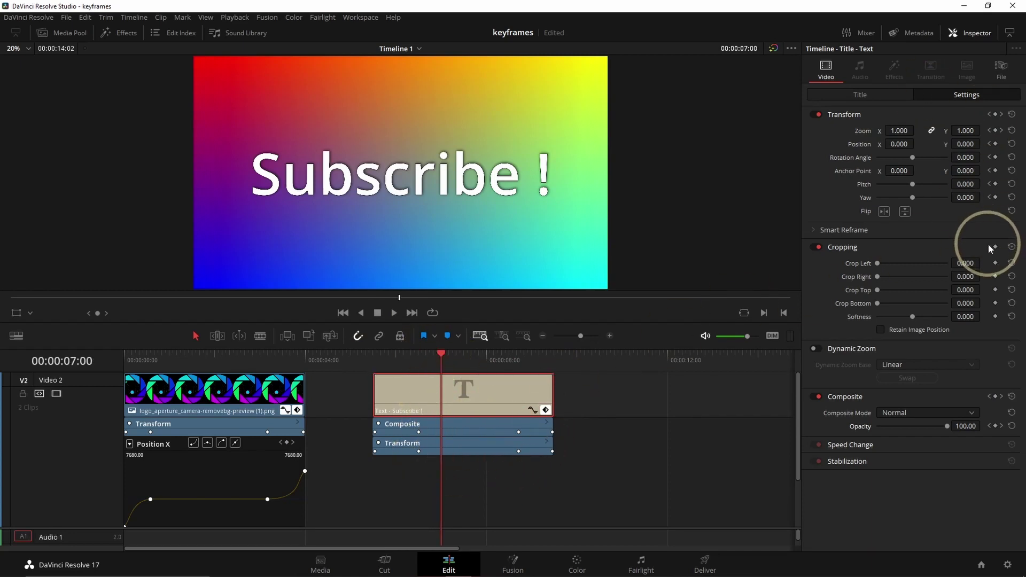
left_click(995, 157)
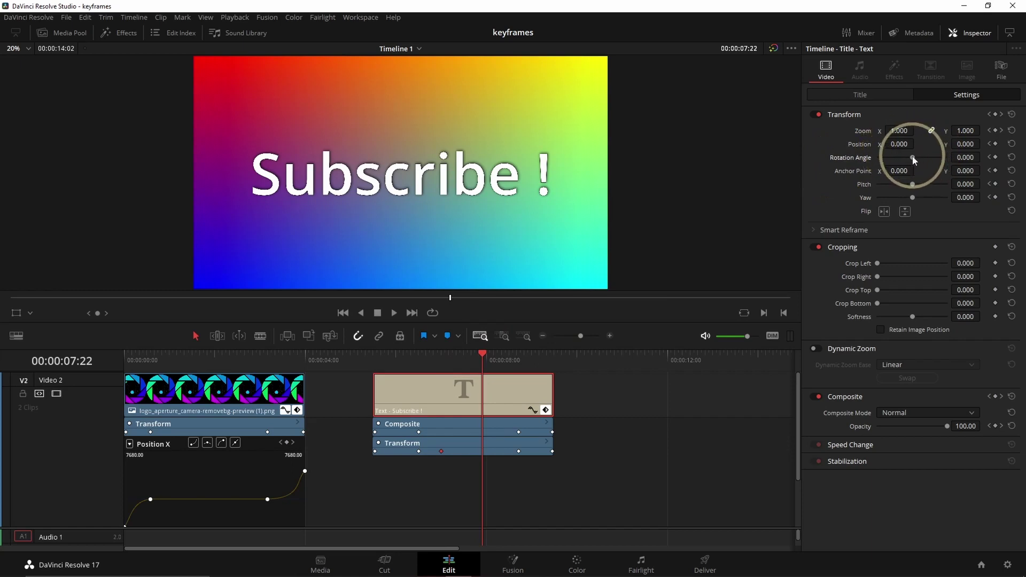
left_click_drag(913, 160, 952, 157)
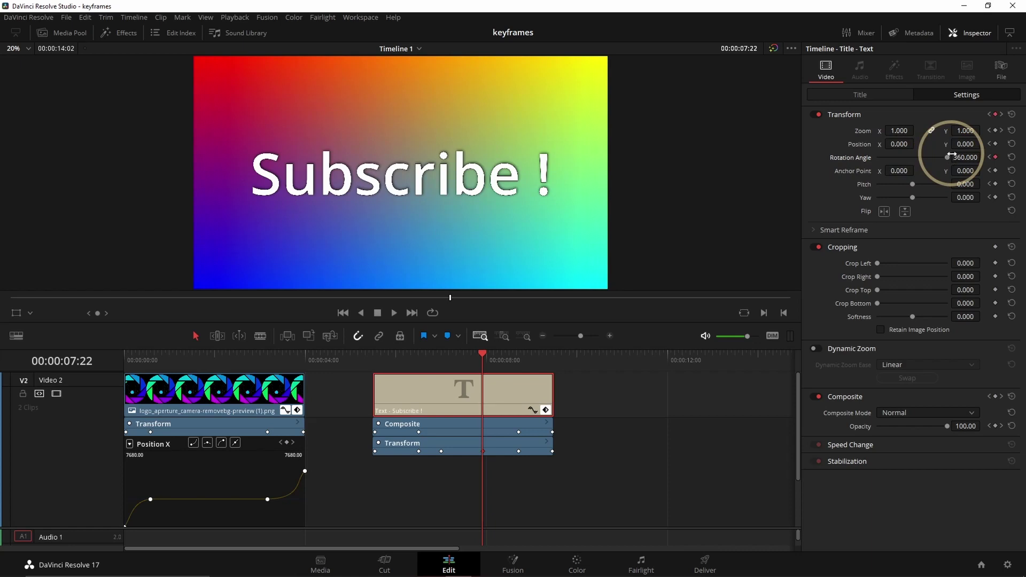
key("ctrl+s")
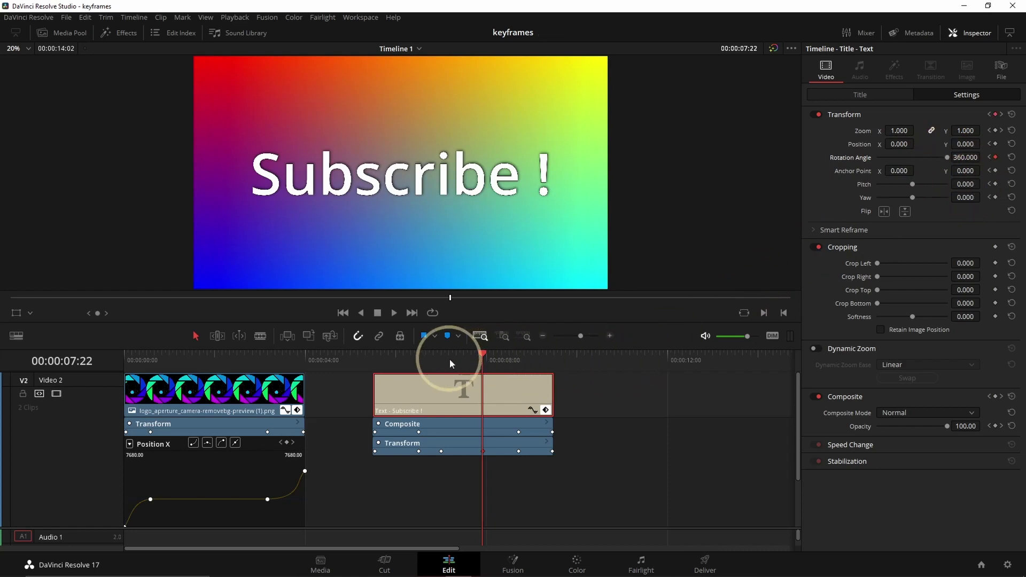
- Play the title clip from its first frame to check the rotation animation
left_click_drag(409, 357, 374, 355)
key("space")
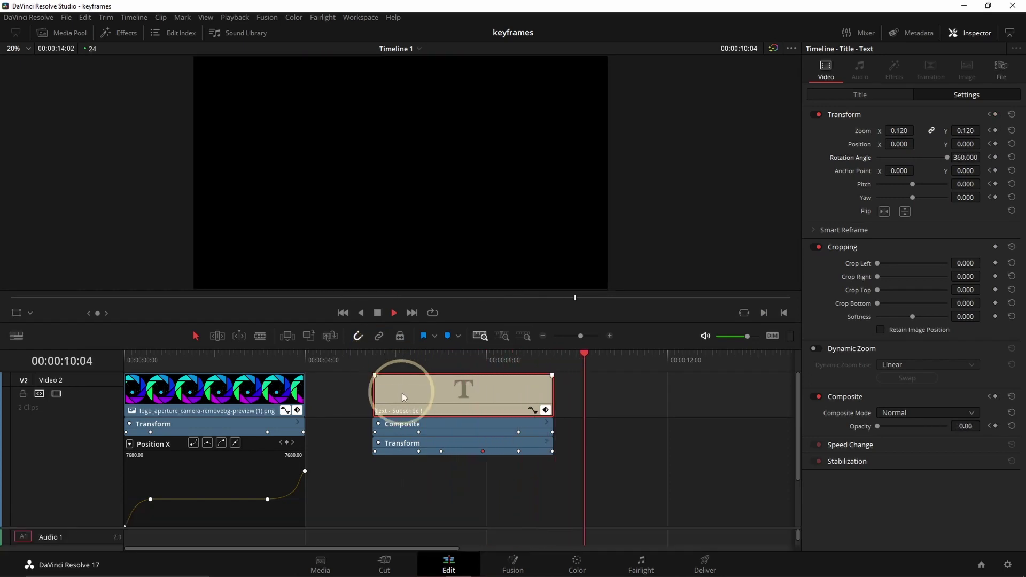
key("space")
- Open the title's Rotation Angle curve and ease it into the 360-degree keyframe and out of the keyframe where the spin starts
left_click(482, 451)
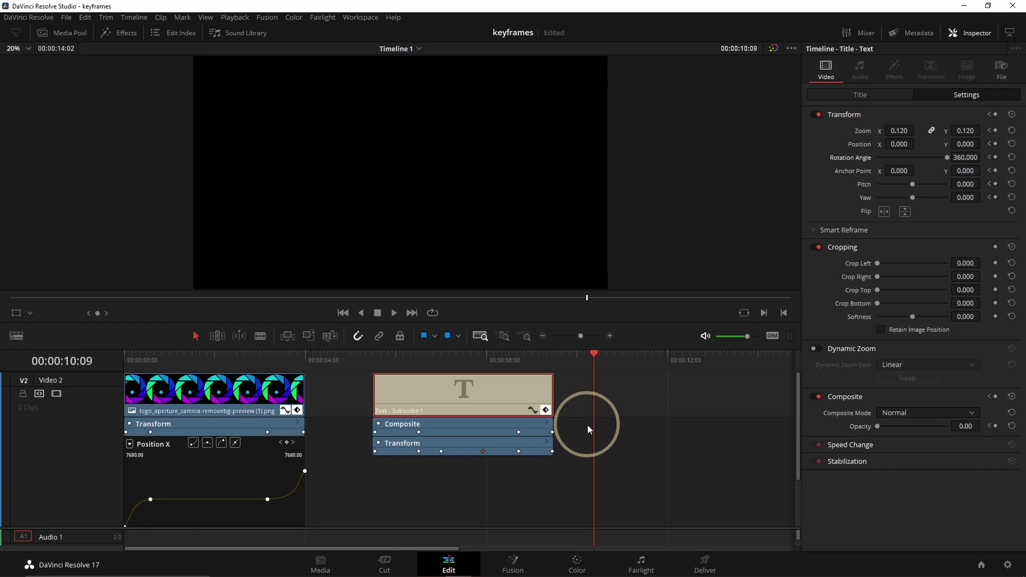
left_click(533, 410)
scroll(497, 433, "down", 2)
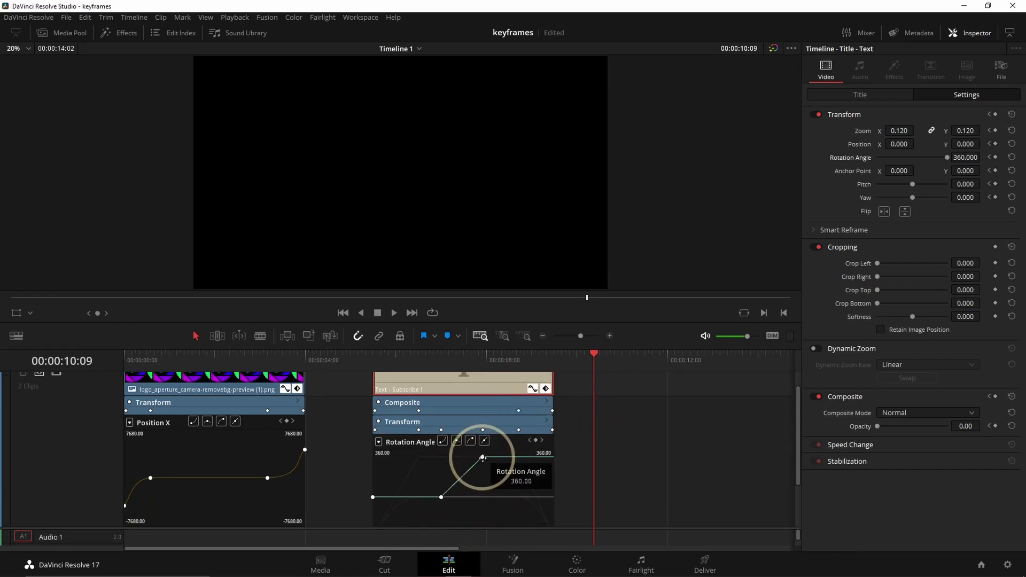
left_click(483, 458)
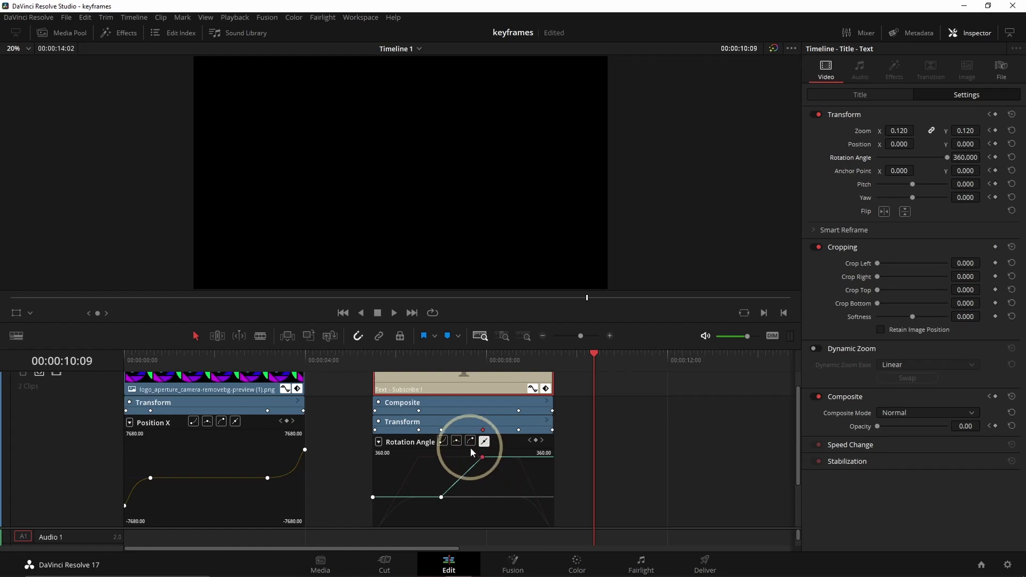
left_click(471, 441)
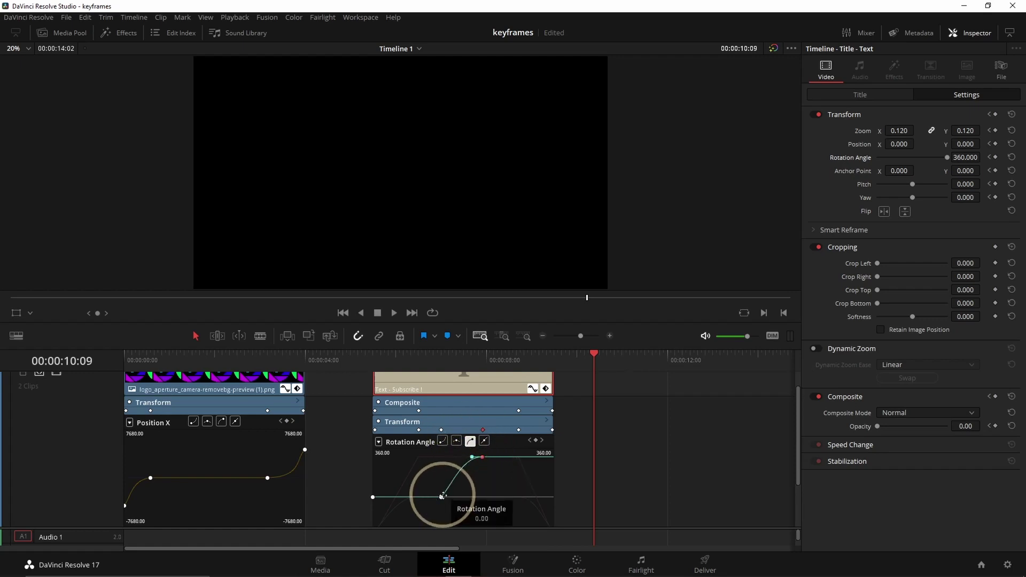
left_click(442, 497)
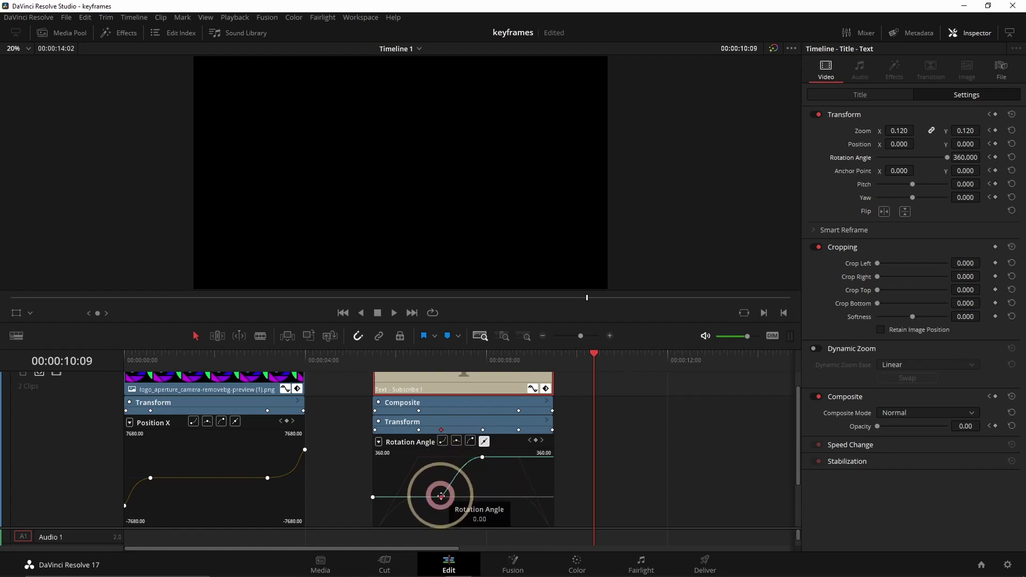
left_click(443, 440)
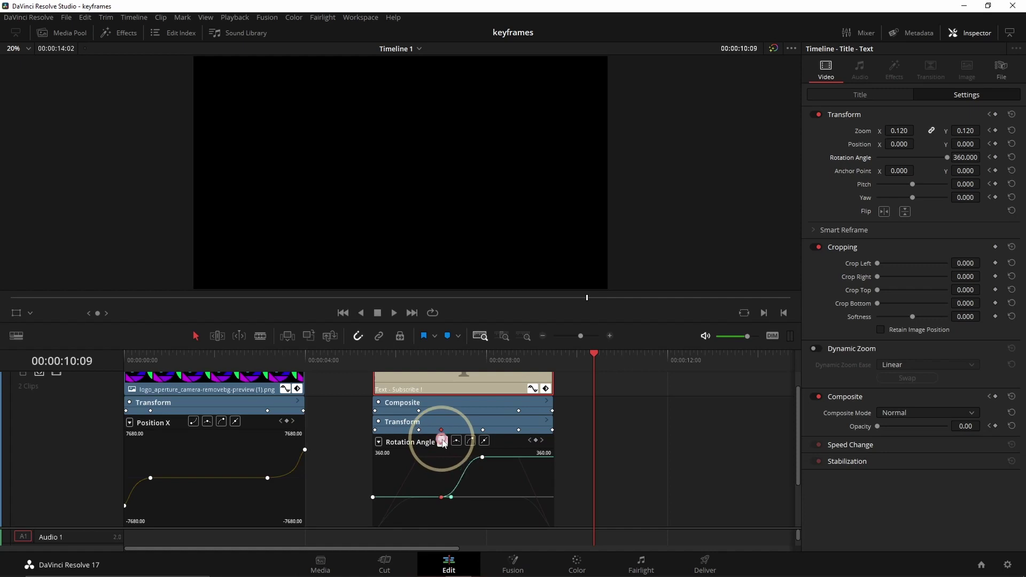
- Replay the title several times to examine the eased rotation together with the zoom and fade
left_click(364, 357)
key("space")
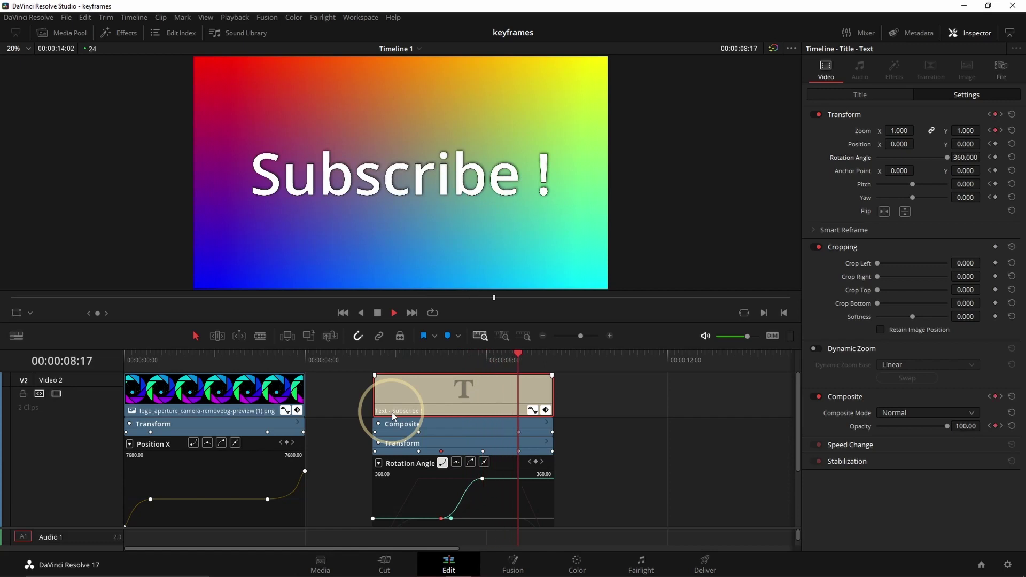
key("space")
left_click(421, 357)
key("space")
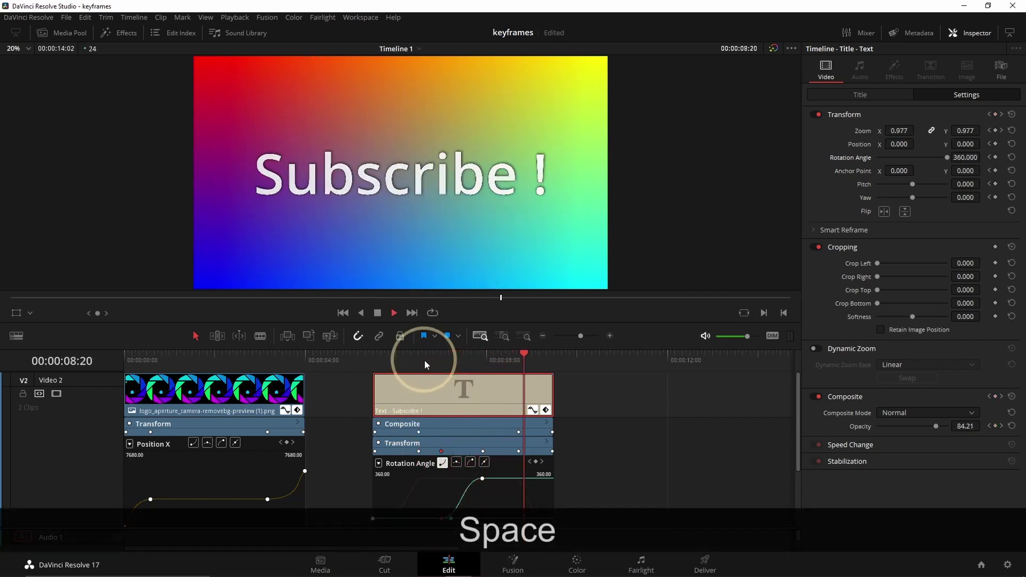
left_click(620, 417)
left_click(417, 360)
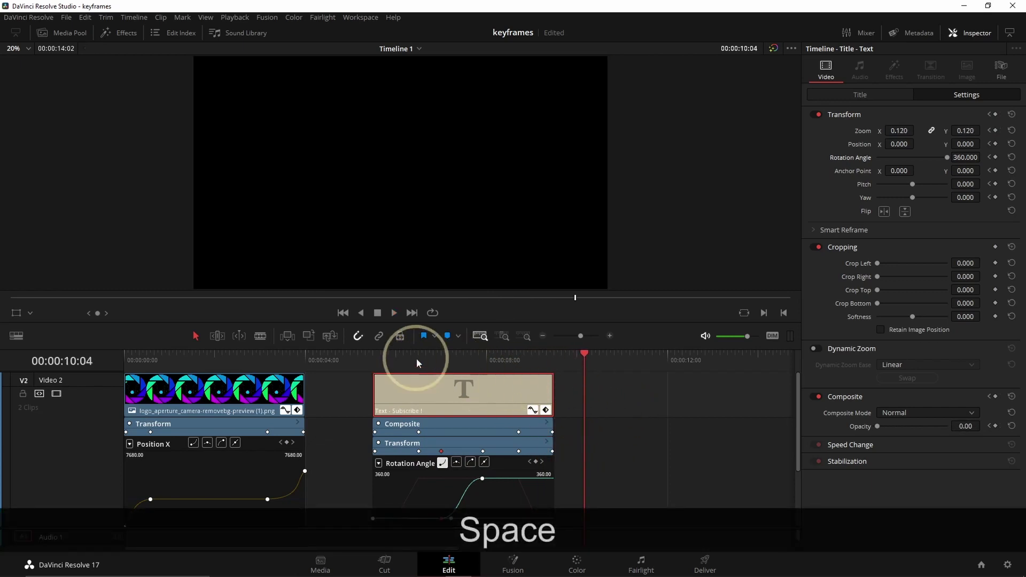
key("space")
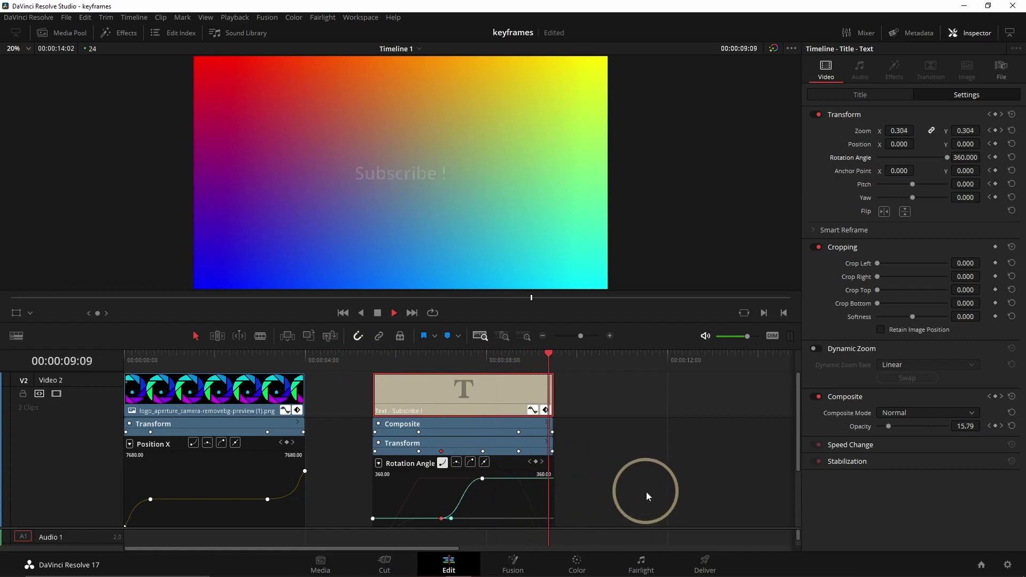
key("space")
- Play the black tips 4.MP4 clip from its first frame at 00:00:10:16 and return to that frame
scroll(508, 436, "right", 5)
scroll(470, 454, "down", 3)
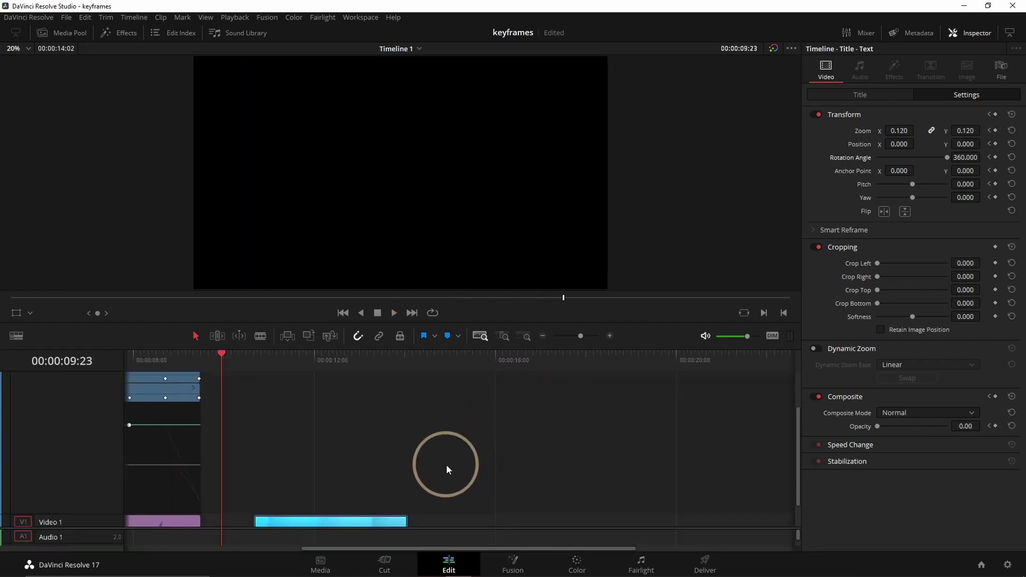
left_click(259, 362)
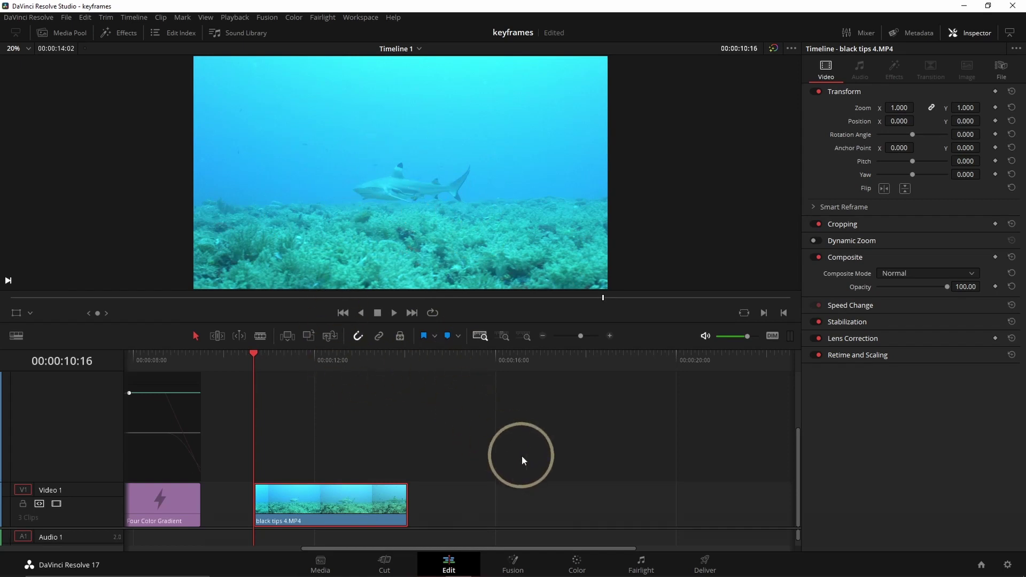
key("space")
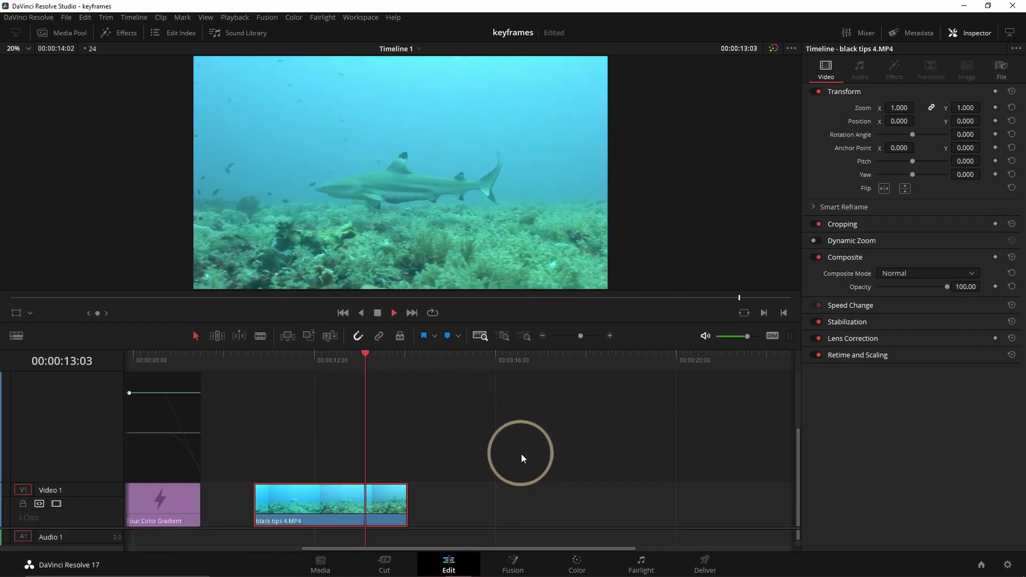
key("space")
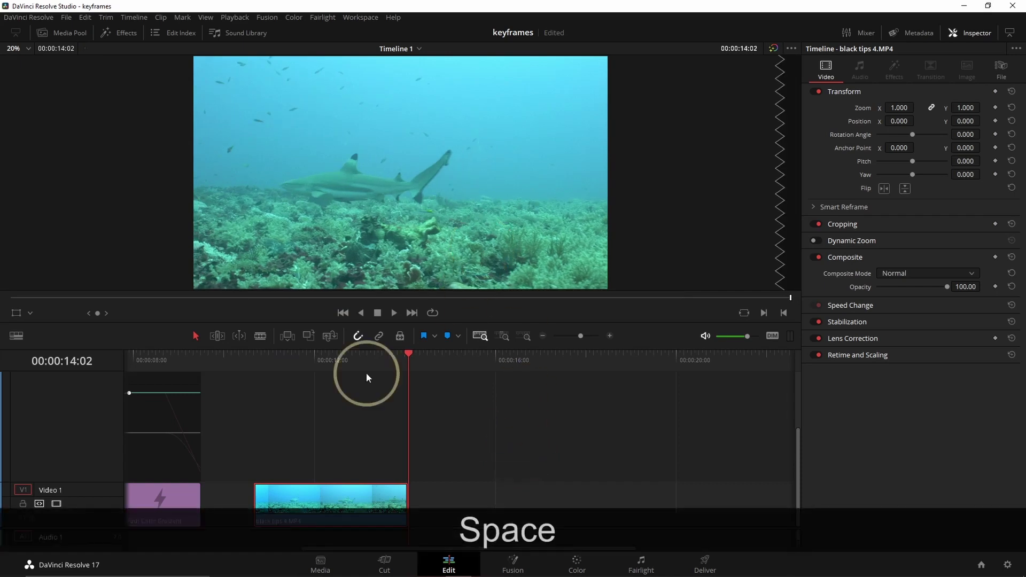
left_click_drag(367, 360, 253, 362)
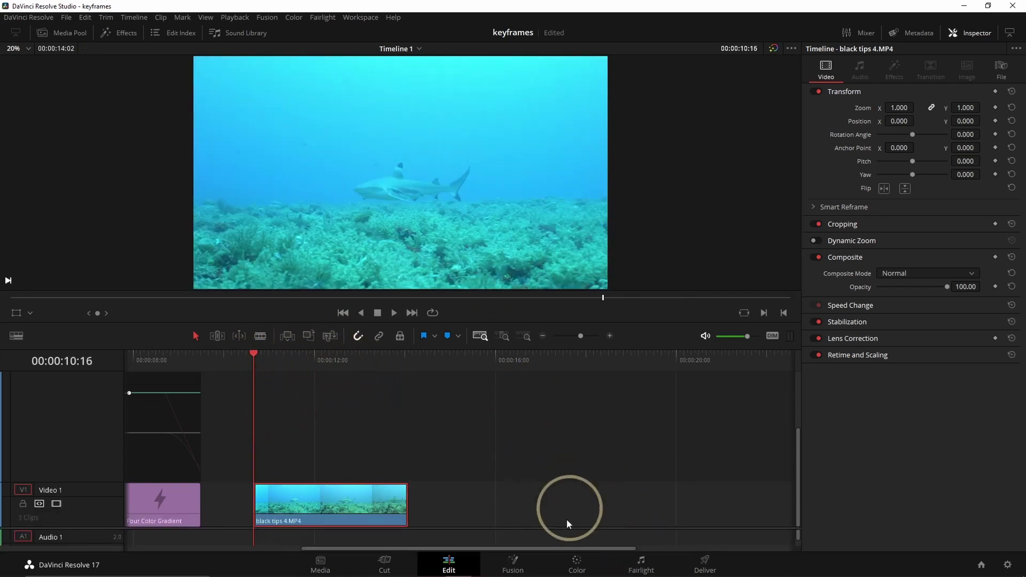
- Open the shark clip in the Color page, look at its parade scope, and display its grading keyframes
left_click(583, 563)
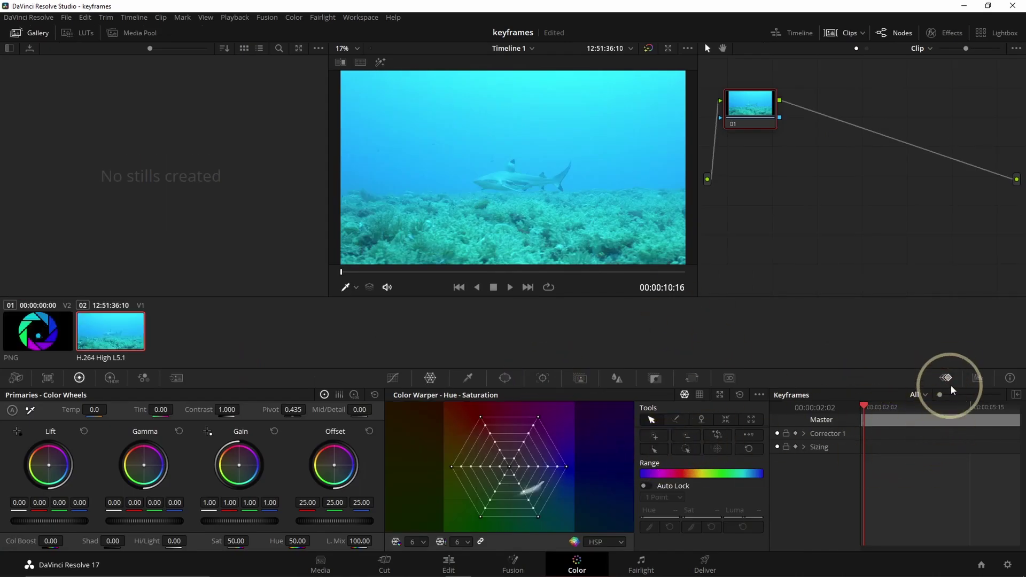
left_click(977, 378)
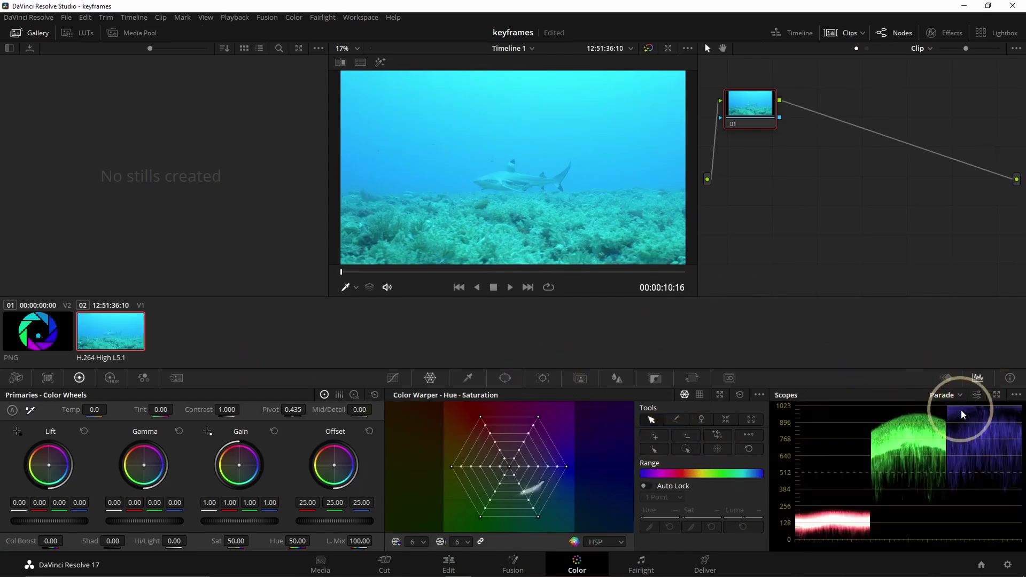
left_click(947, 378)
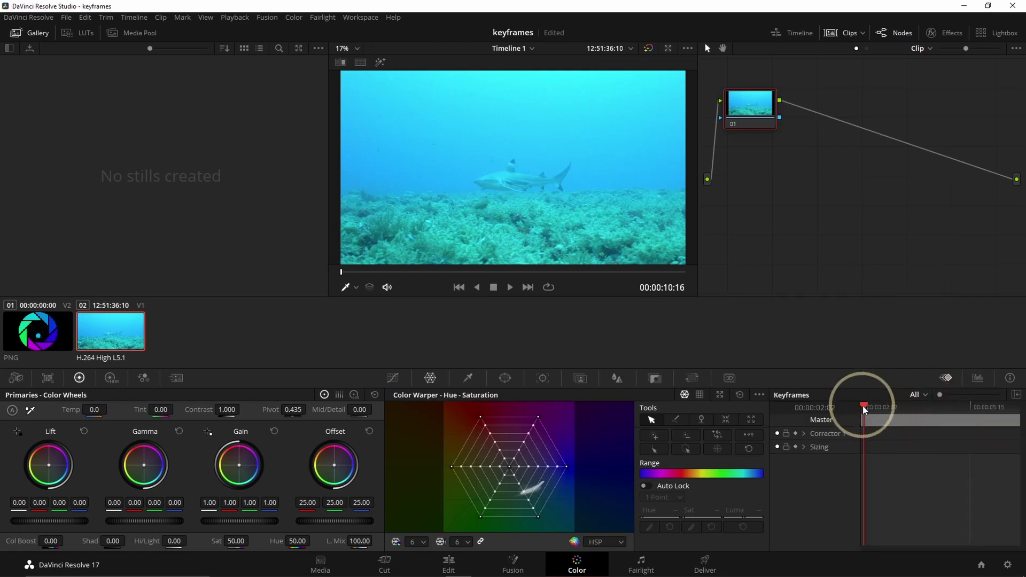
- Expand the Corrector 1 keyframe tracks and enable automatic keyframing for them at the clip's first frame
scroll(864, 410, "up", 2)
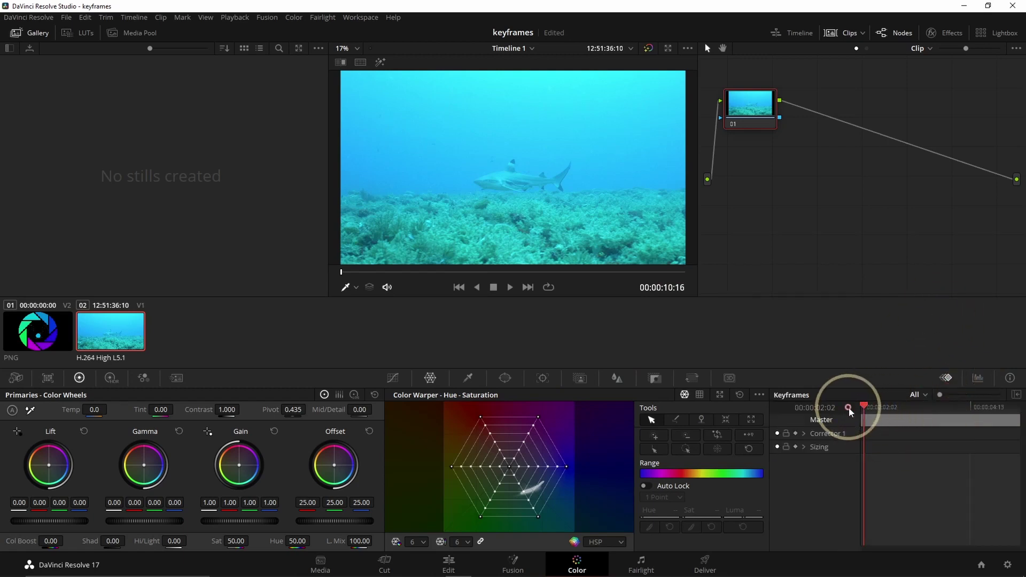
left_click(804, 433)
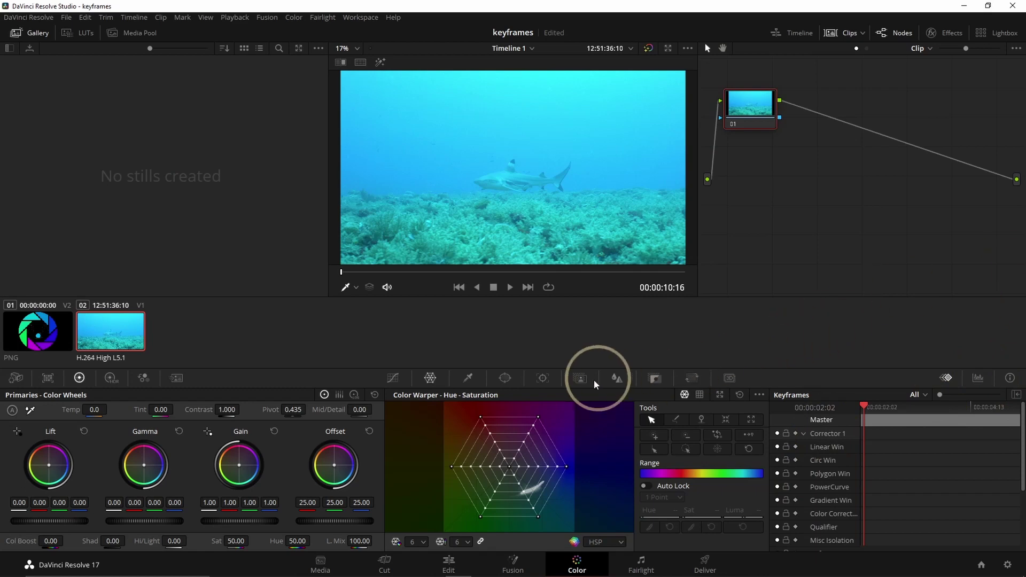
key("ctrl+z")
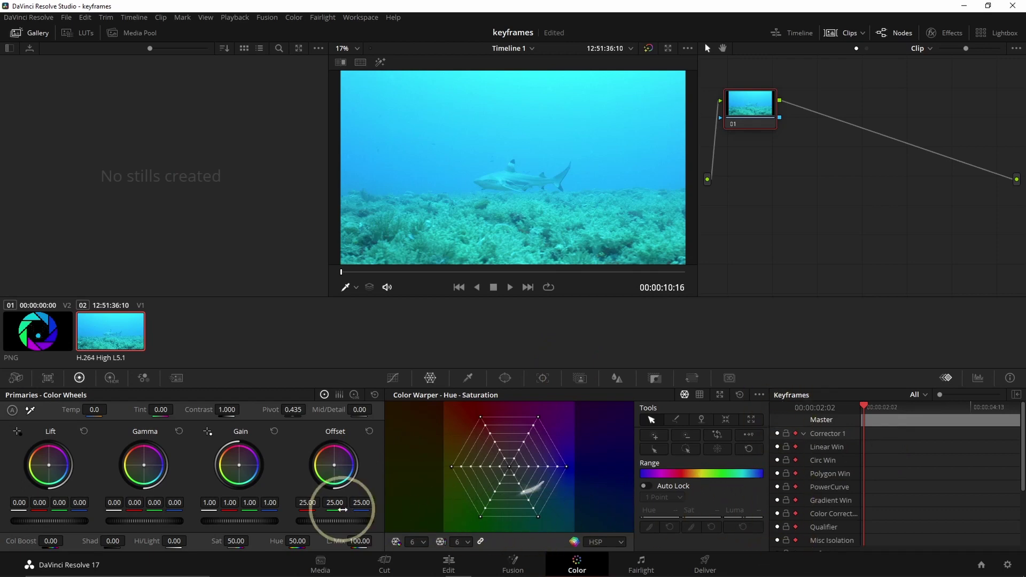
- With the parade scope shown, set the Offset wheel to red 51.80, green 11.96 and blue 11.80
mouse_move(313, 502)
left_mouse_down()
mouse_move(303, 504)
mouse_move(317, 502)
left_mouse_up()
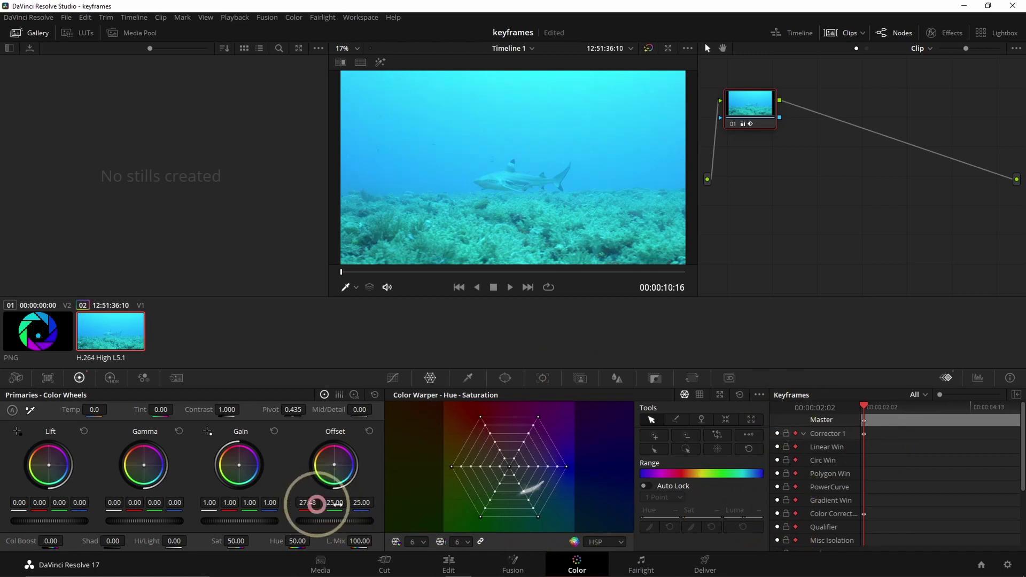
left_click(978, 378)
left_click_drag(316, 501, 488, 498)
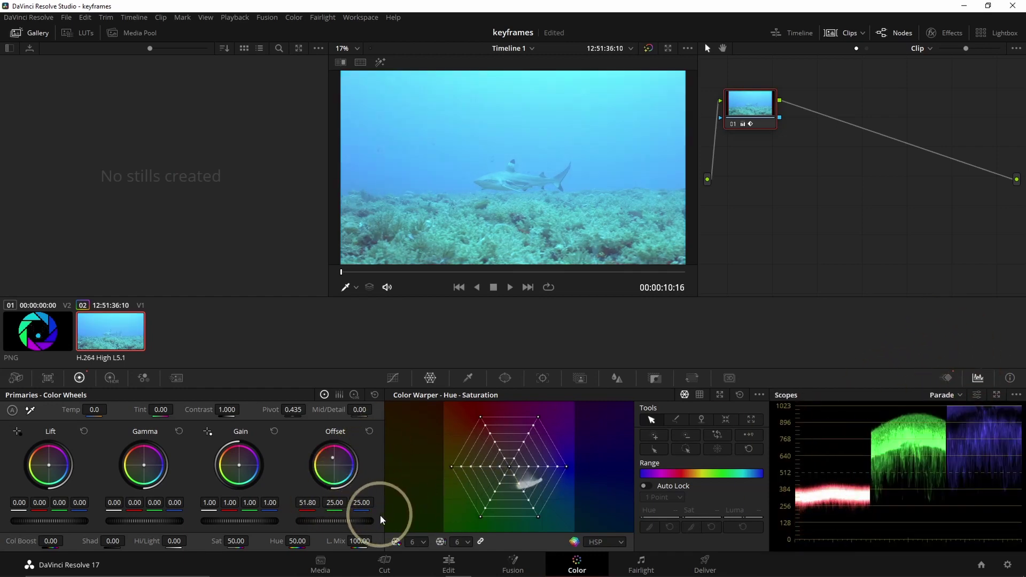
left_click_drag(332, 504, 275, 509)
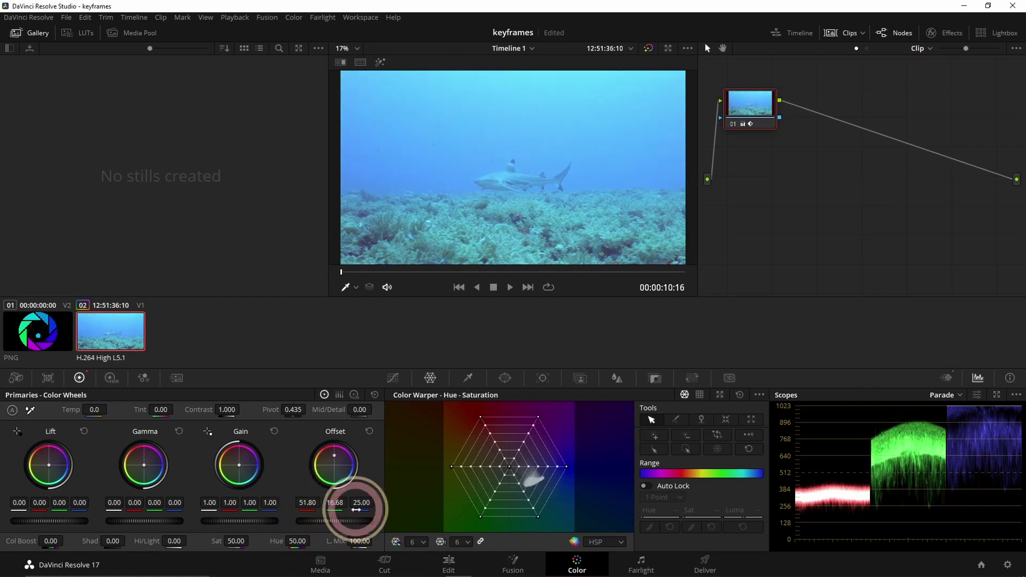
left_click_drag(371, 504, 271, 504)
left_click_drag(339, 505, 305, 508)
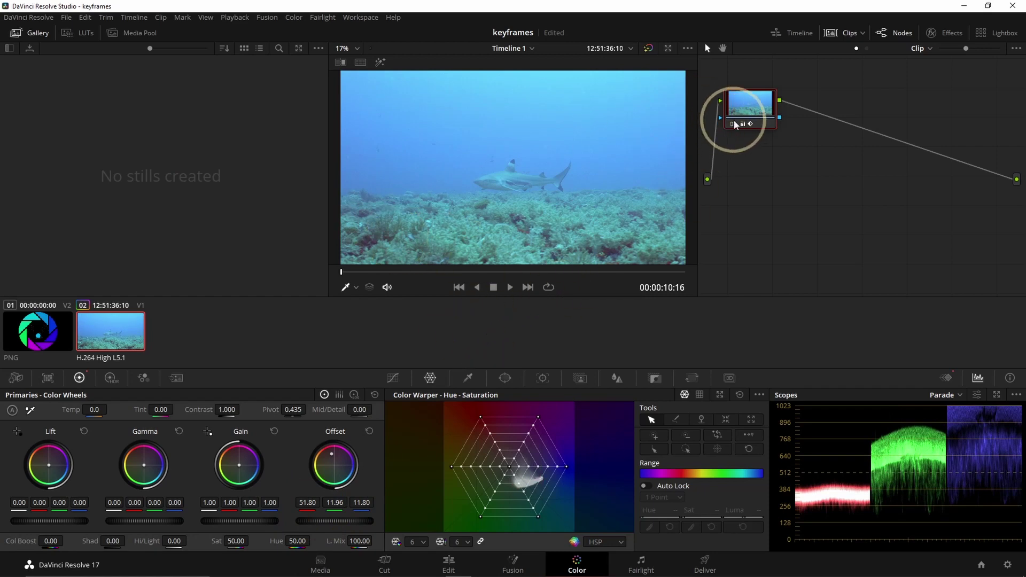
- Set Gain red to 1.44, master Lift to -0.09, Gamma red to 0.02, Offset red to 56.04 and Offset blue to 4.52
left_click(230, 484)
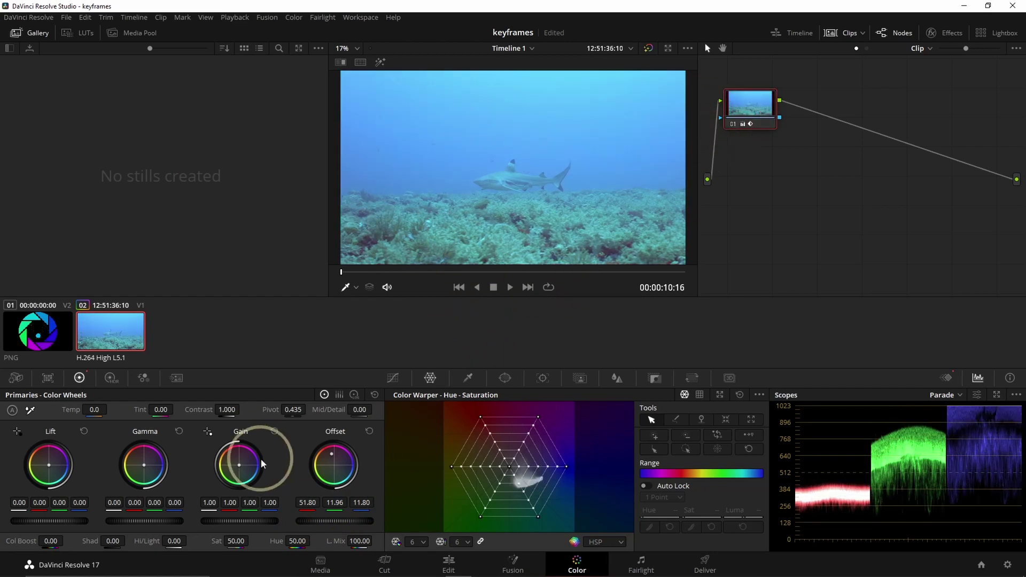
left_click_drag(230, 485, 338, 502)
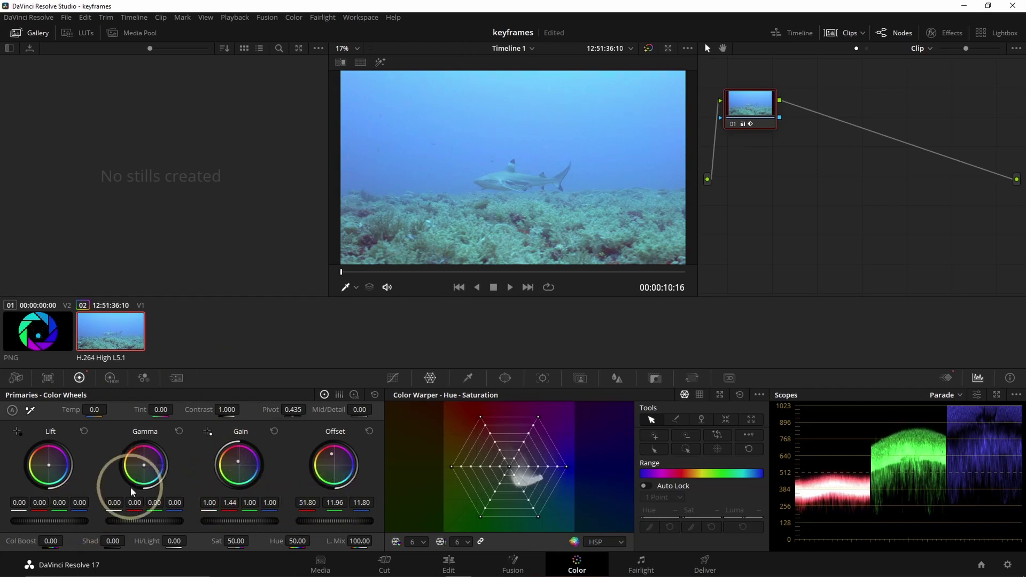
left_click_drag(19, 503, 16, 503)
left_click_drag(492, 290, 460, 292)
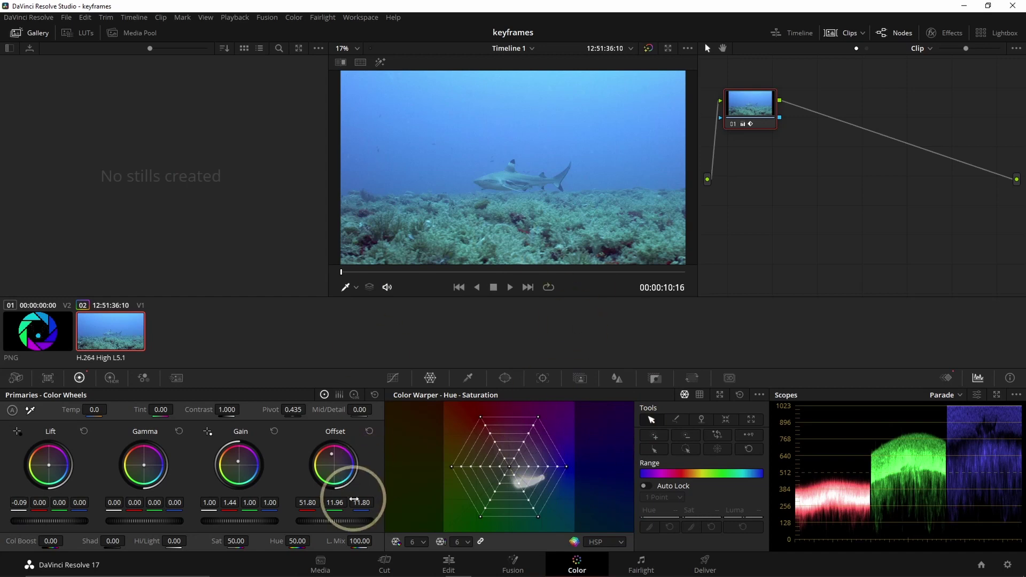
left_click_drag(358, 503, 332, 504)
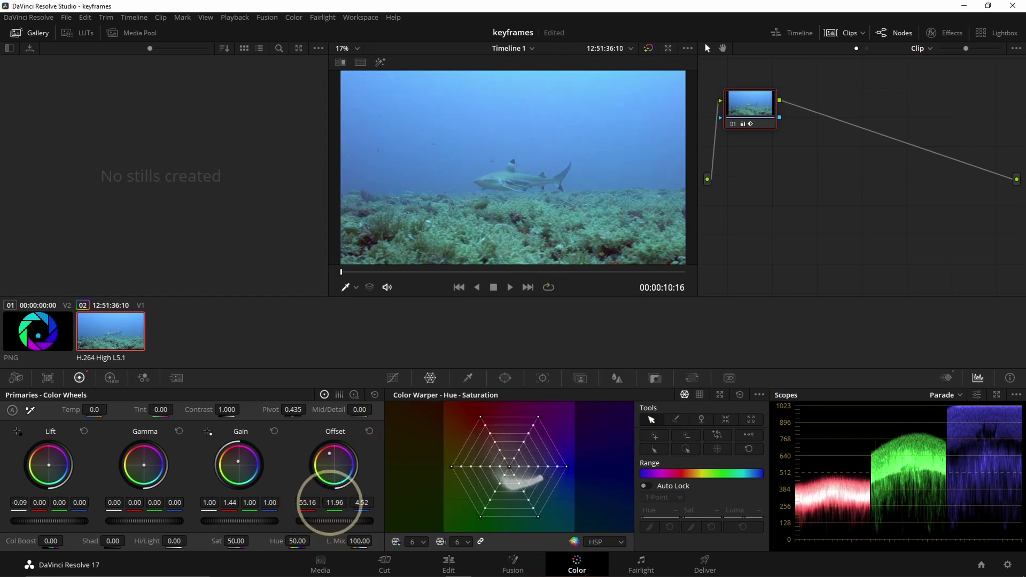
left_click_drag(137, 499, 166, 495)
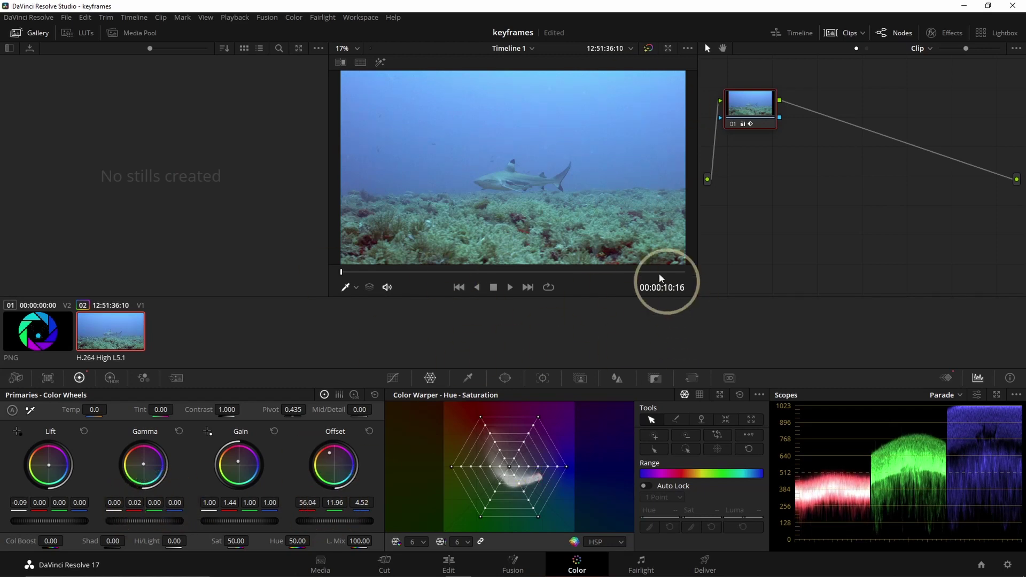
- Switch node 01 off and on repeatedly to compare the original underwater shot with the corrected one
left_click(732, 124)
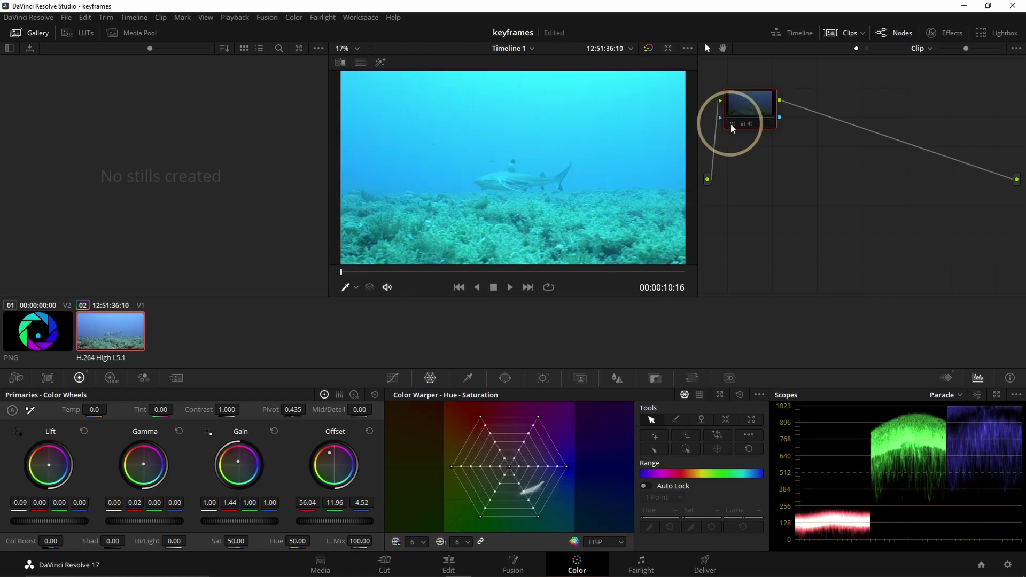
left_click(731, 125)
left_click(731, 125)
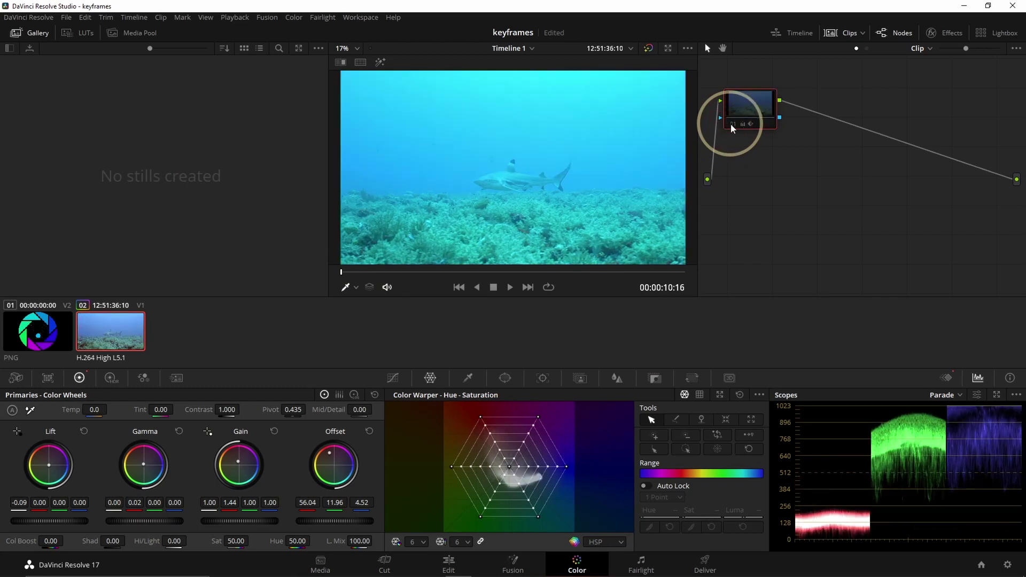
left_click(732, 125)
- Set the Color Warper's hue resolution to 24 and saturation resolution to 16, shift the water's blue to Hue 0.37, Sat 0.78, and compare before and after
left_click(417, 542)
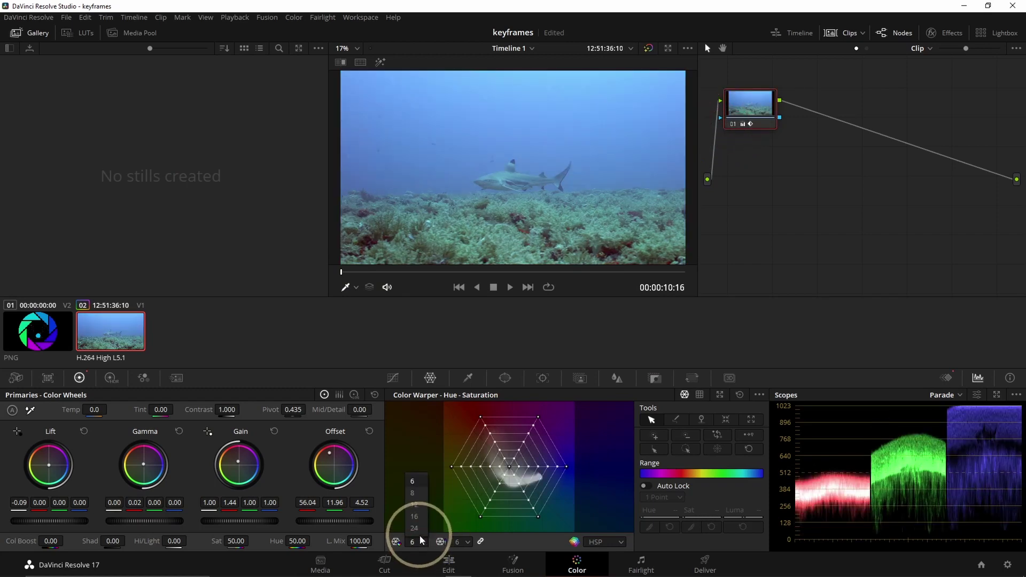
left_click(414, 528)
left_click(459, 542)
left_click(459, 516)
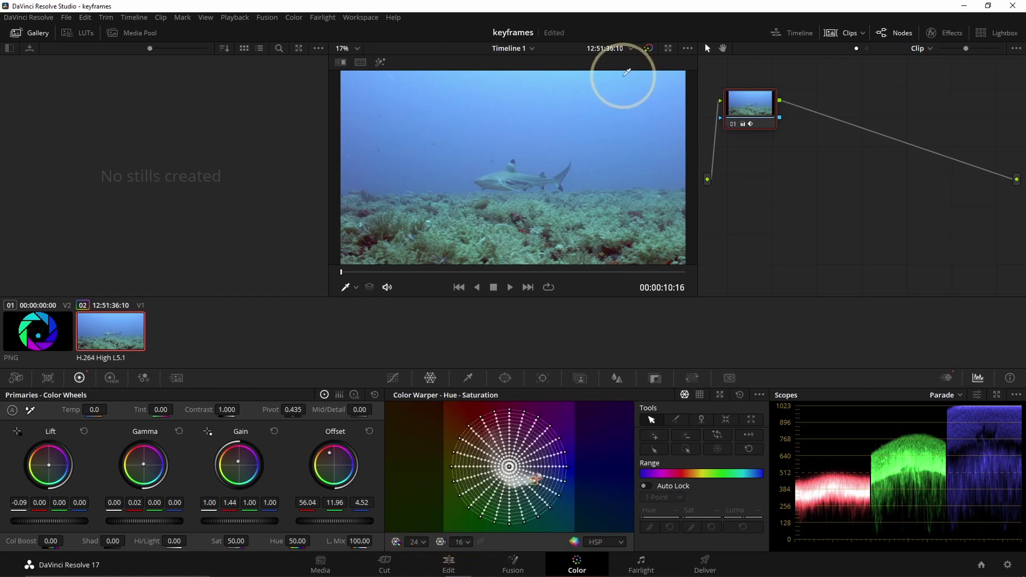
left_click(573, 116)
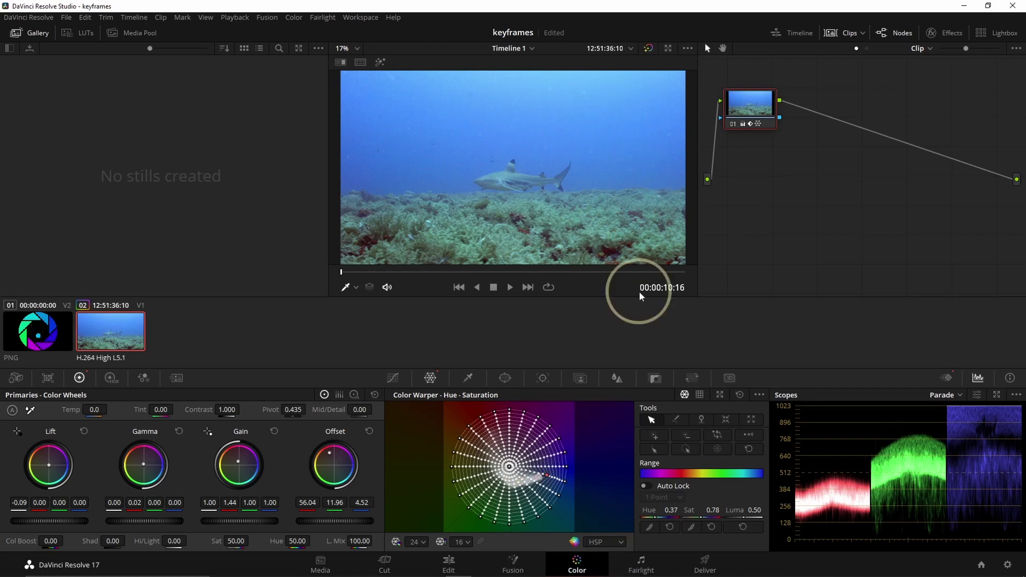
left_click(733, 124)
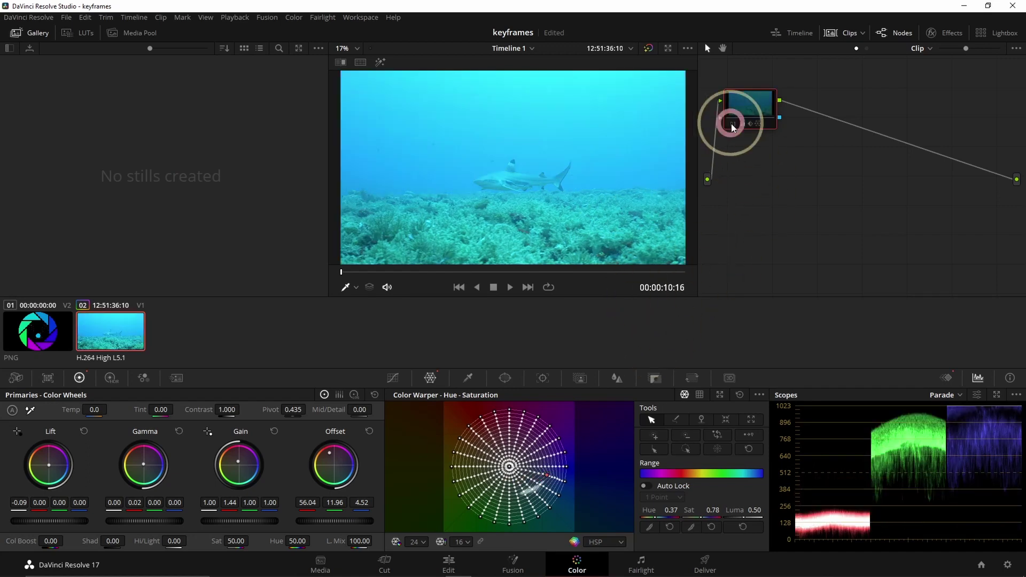
left_click(733, 124)
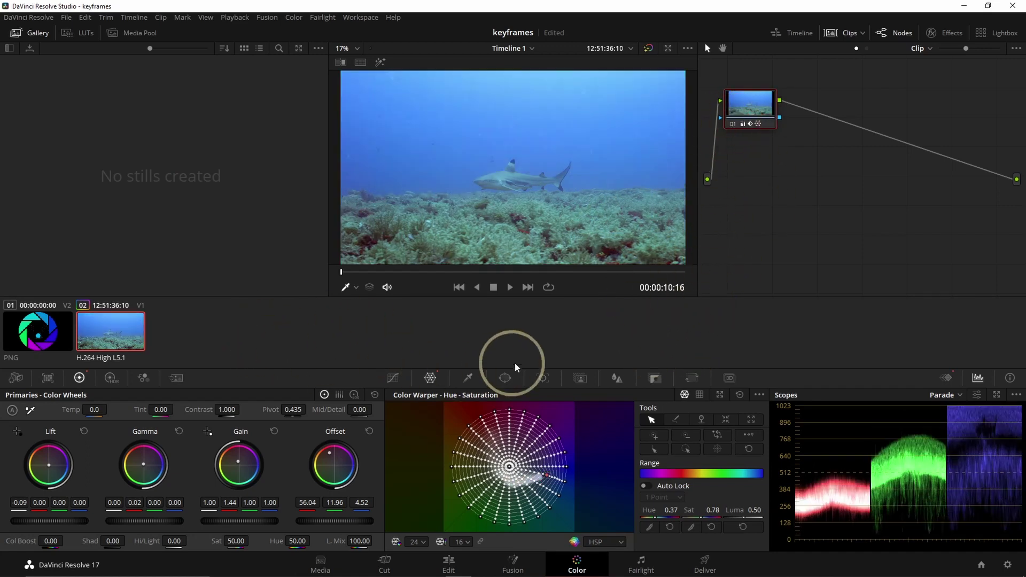
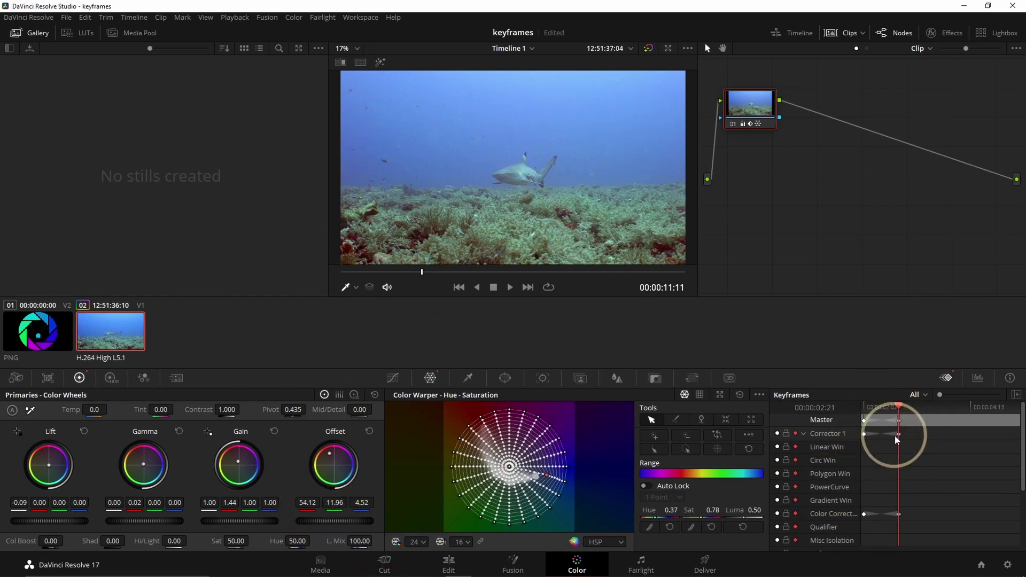
- Keyframe Offset red 51.48 and Gain red 1.35 at 00:00:11:20, and Offset red 49.32, green 8.92 and Gain red 1.31 at 00:00:12:11
left_click(457, 271)
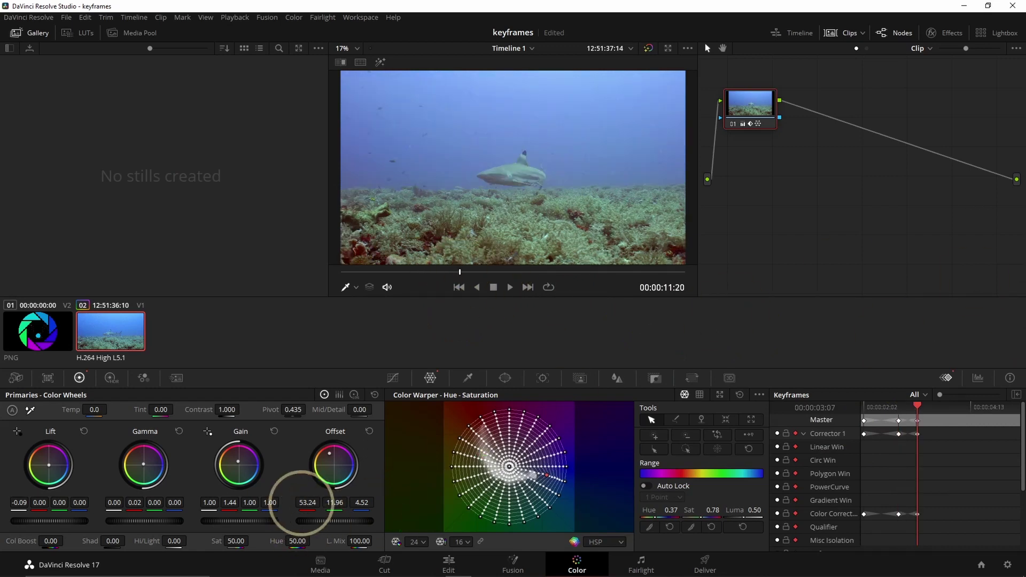
left_click_drag(229, 502, 208, 501)
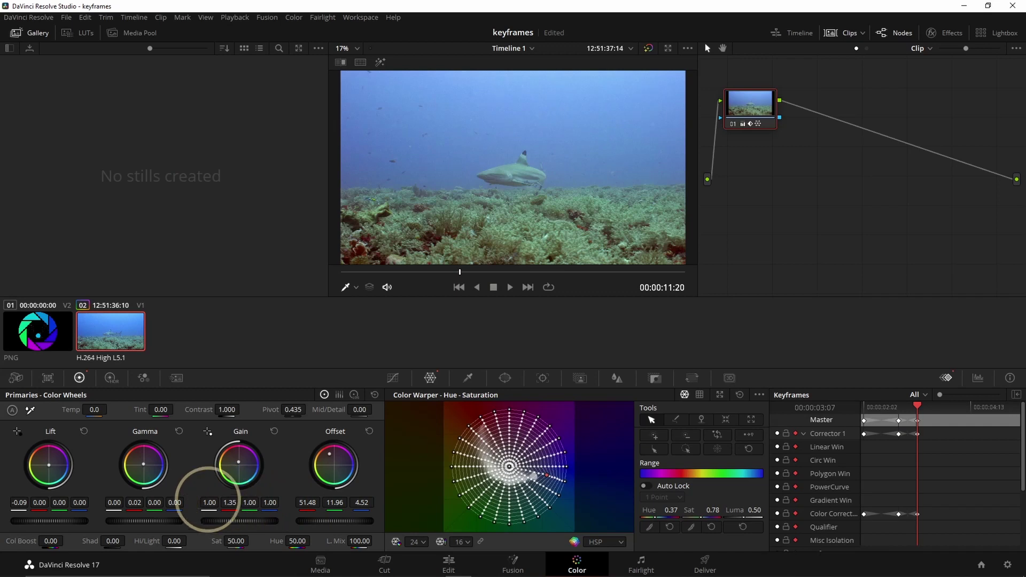
left_click(523, 272)
mouse_move(311, 503)
left_mouse_down()
mouse_move(299, 502)
mouse_move(309, 501)
left_mouse_up()
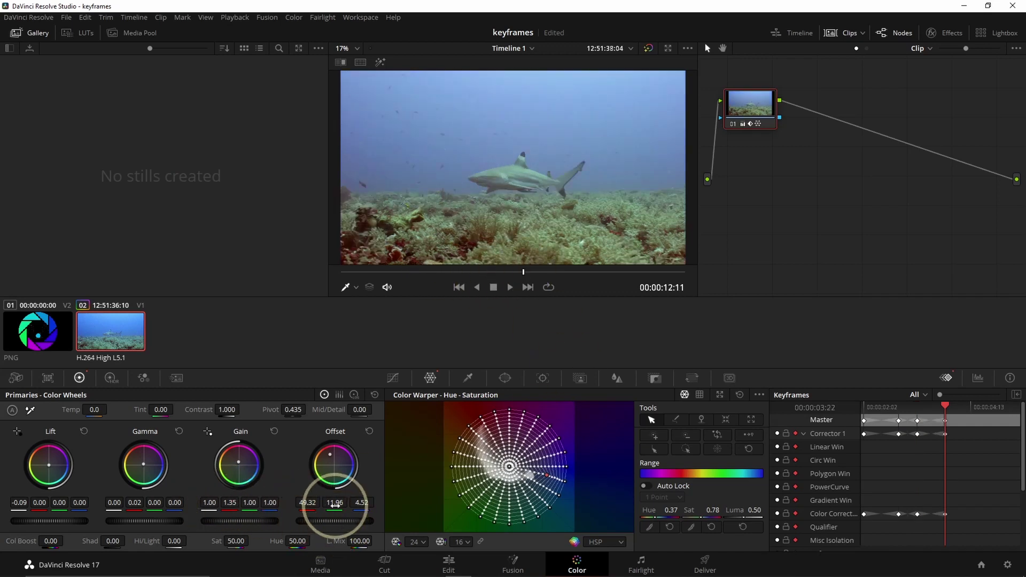
left_click_drag(317, 502, 310, 507)
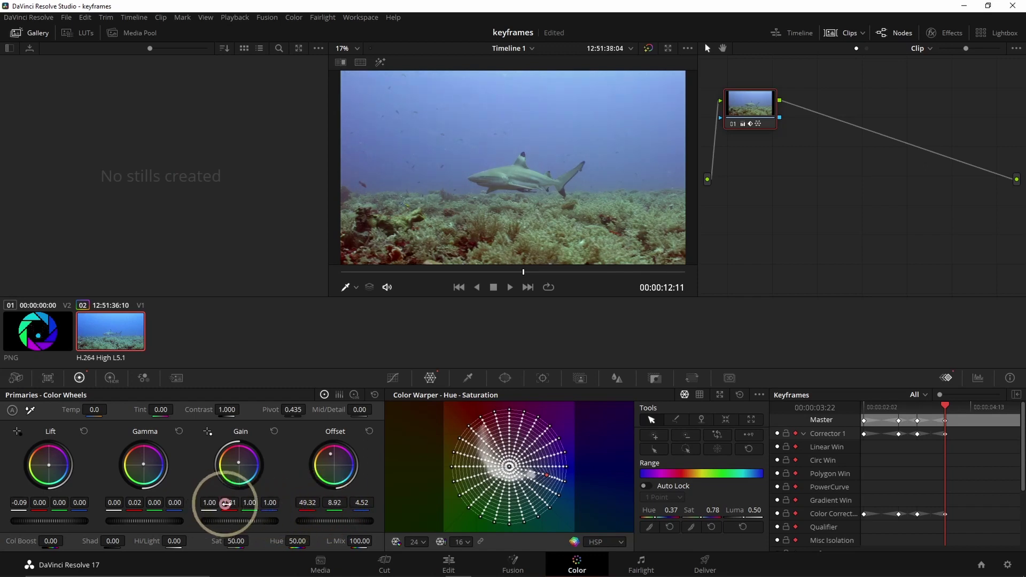
- At 00:00:13:05, keyframe Offset red 46.76 and green 5.24, master Lift -0.04 and Lift red -0.02
left_click(601, 272)
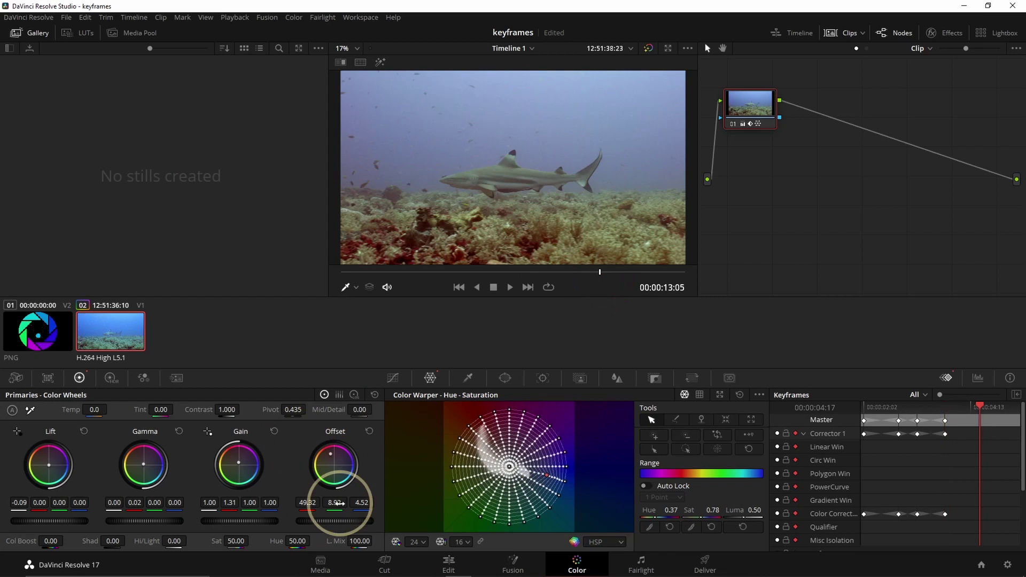
left_click_drag(37, 502, 24, 503)
mouse_move(307, 502)
left_mouse_down()
mouse_move(291, 502)
mouse_move(325, 502)
mouse_move(304, 502)
left_mouse_up()
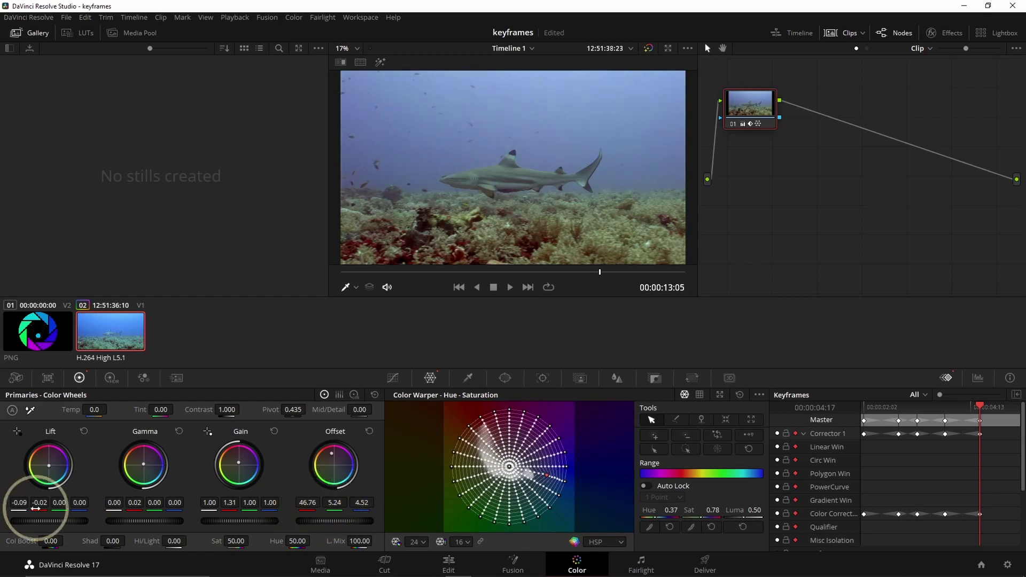
left_click_drag(39, 508, 54, 506)
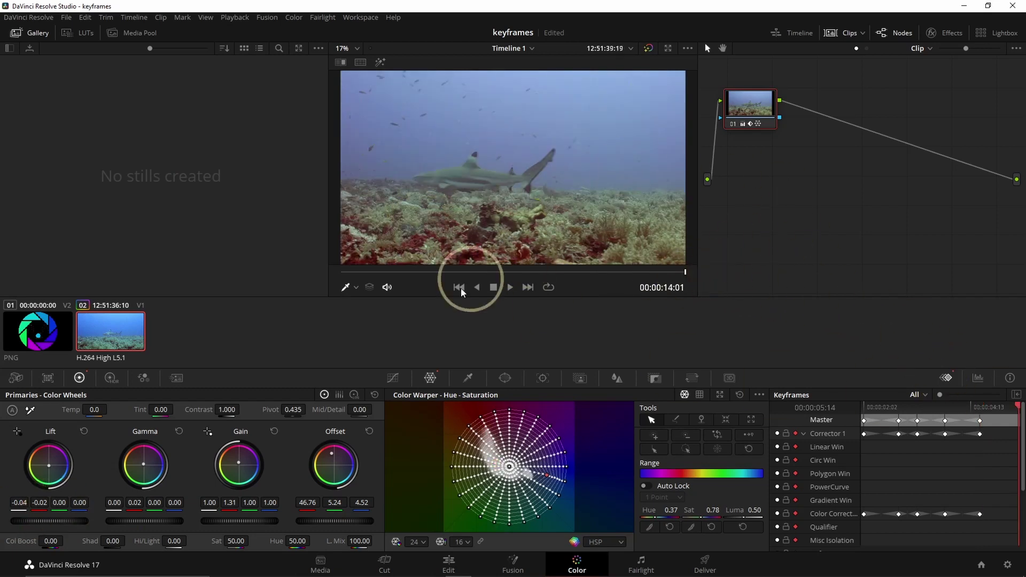
- At 00:00:14:01, keyframe master Lift -0.01, Gain red 1.20, Offset red 44.92 and green 3.88, and the Color Warper's blue at Hue 0.40, Sat 0.58
left_click_drag(18, 503, 24, 505)
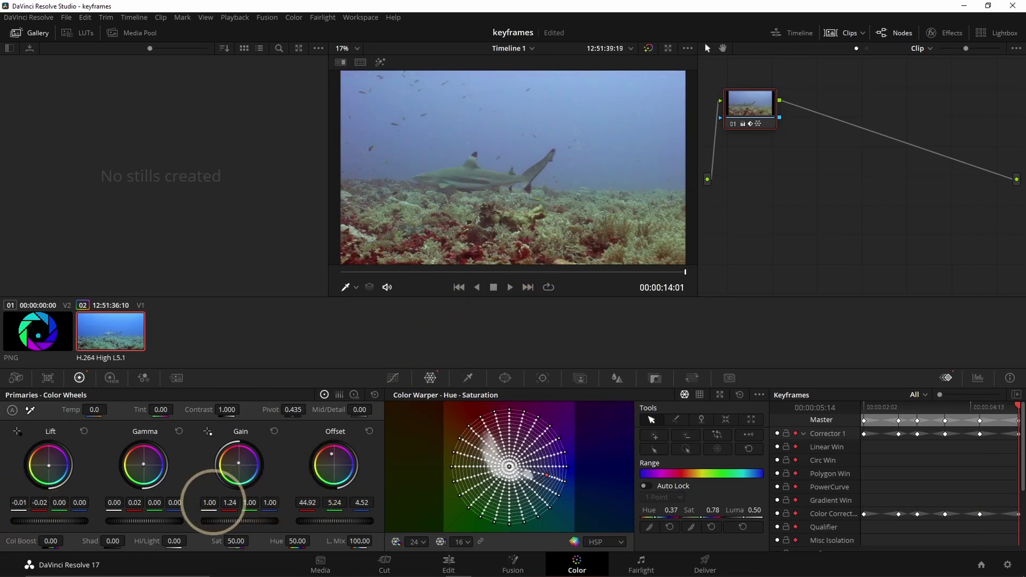
left_click_drag(333, 504, 328, 506)
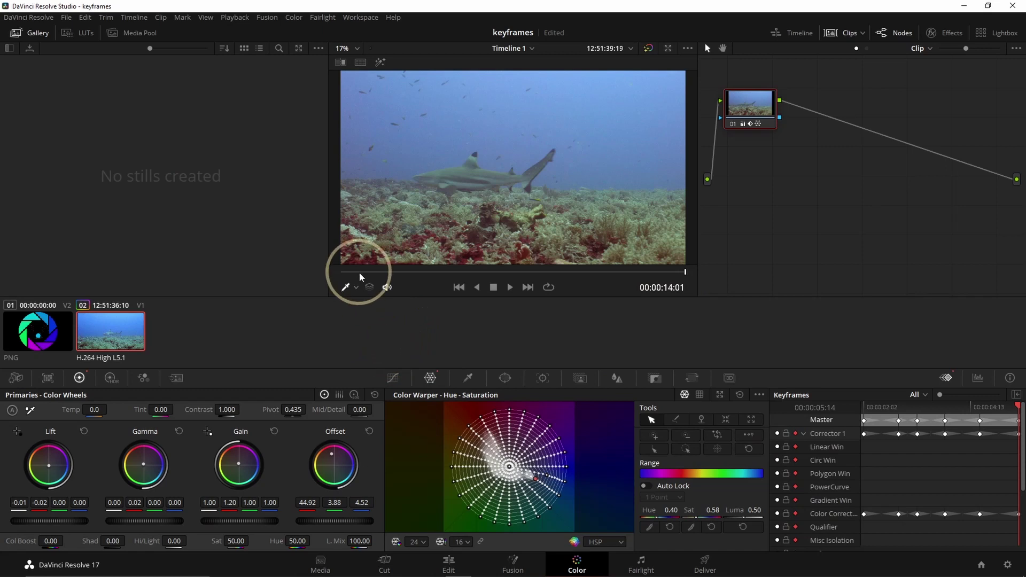
- Play and scrub the shark clip from its first frame to review the keyframed color correction
key("space")
key("space")
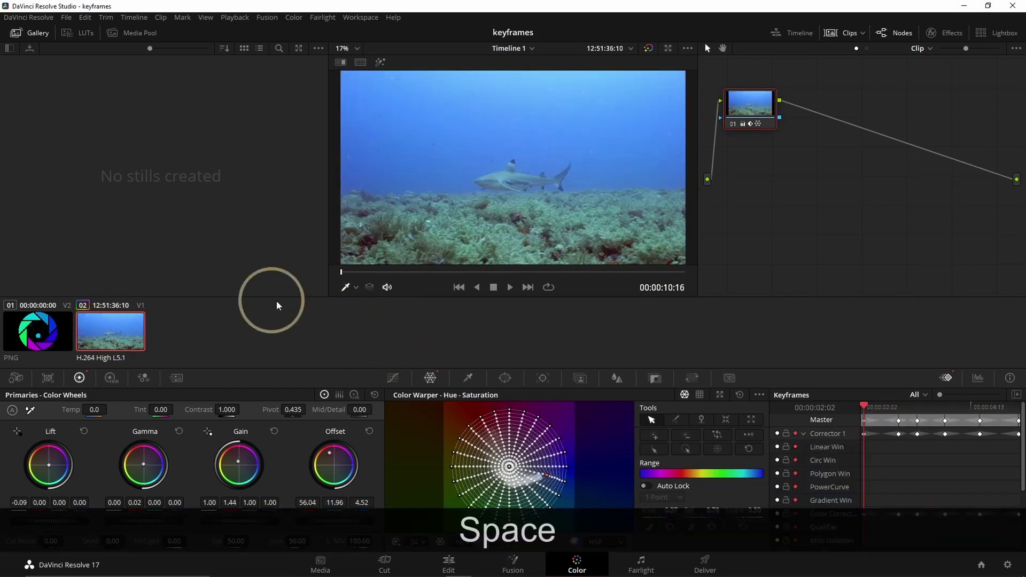
left_click_drag(361, 273, 608, 274)
left_click(598, 220)
left_click(638, 199)
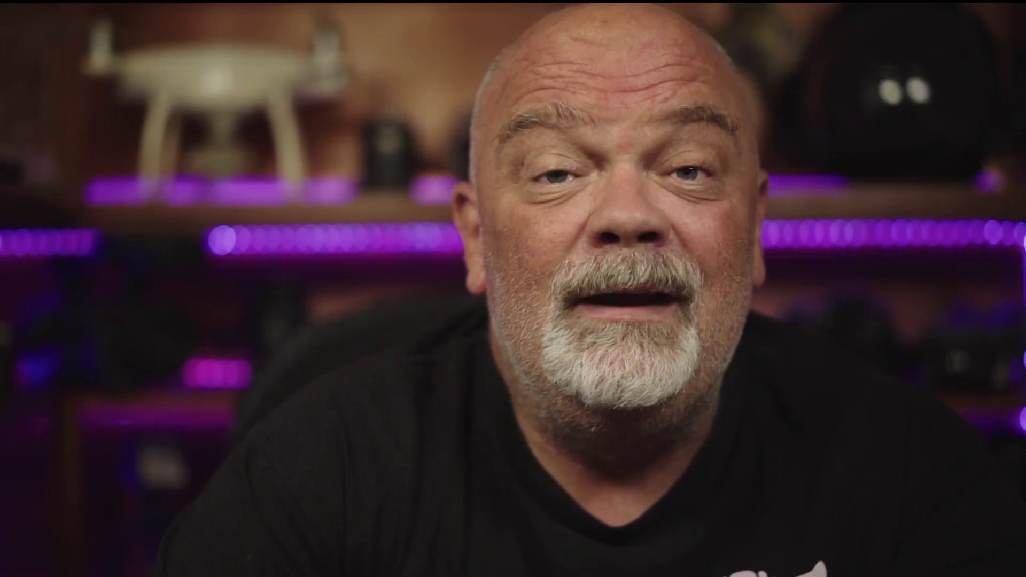